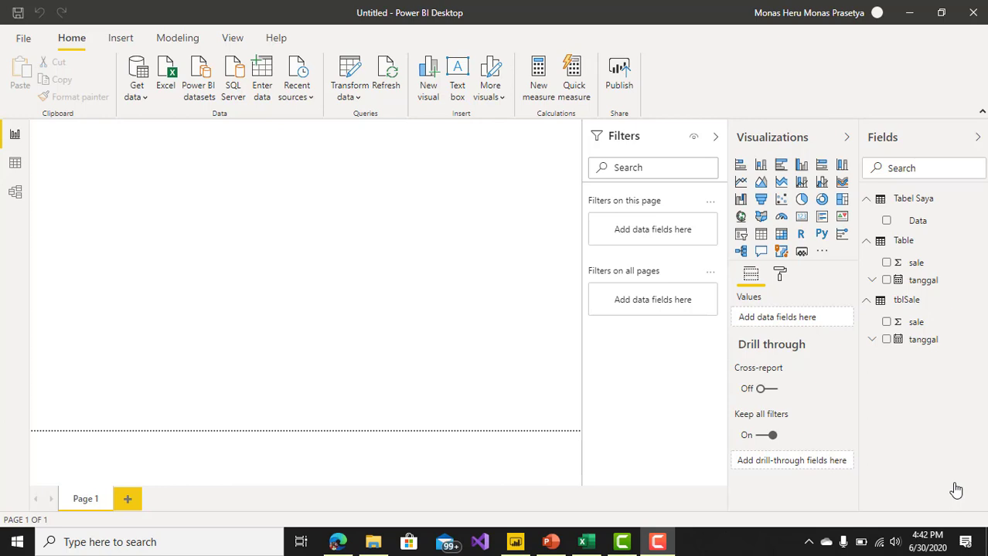
Open a Text/CSV preview of airlines.csv from the Downloads folder.
click(331, 254)
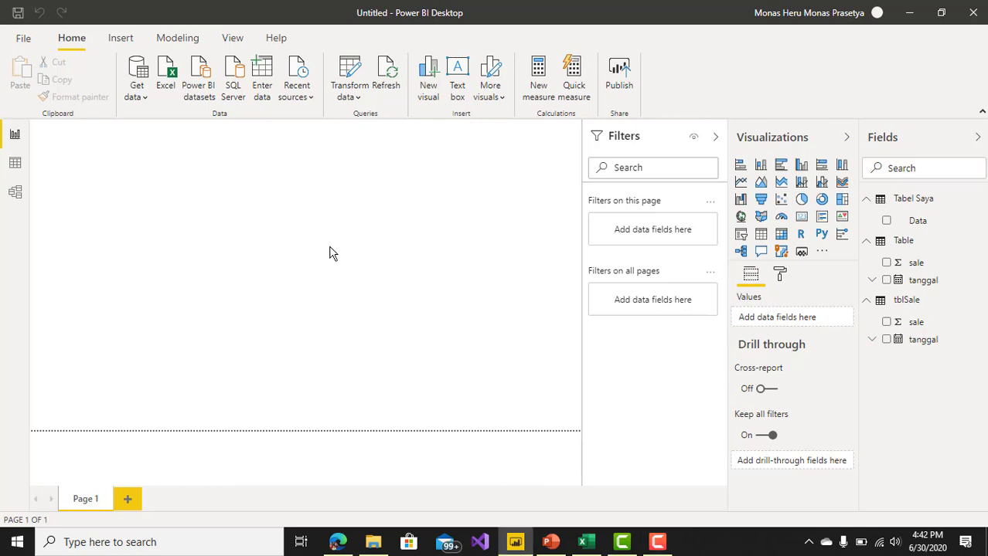
click(143, 99)
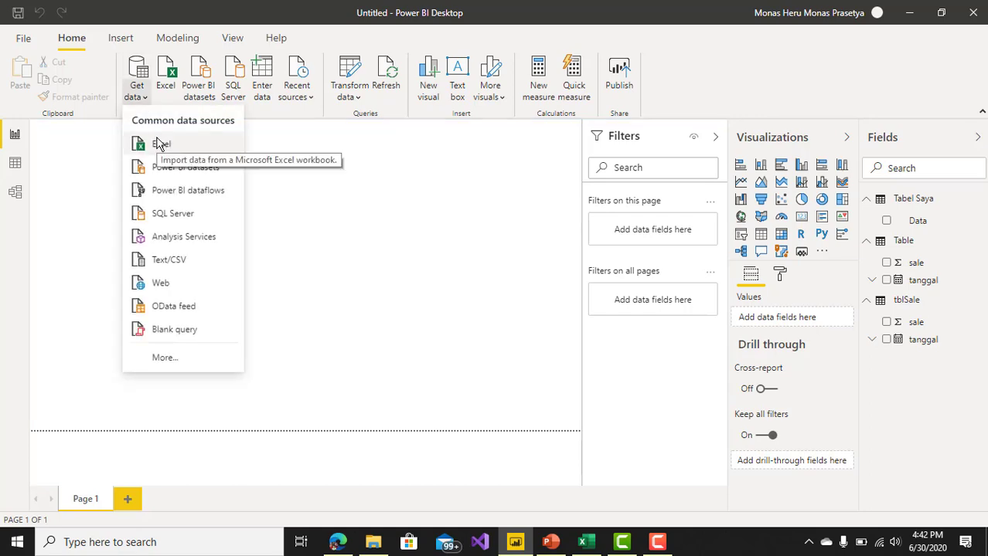
click(203, 262)
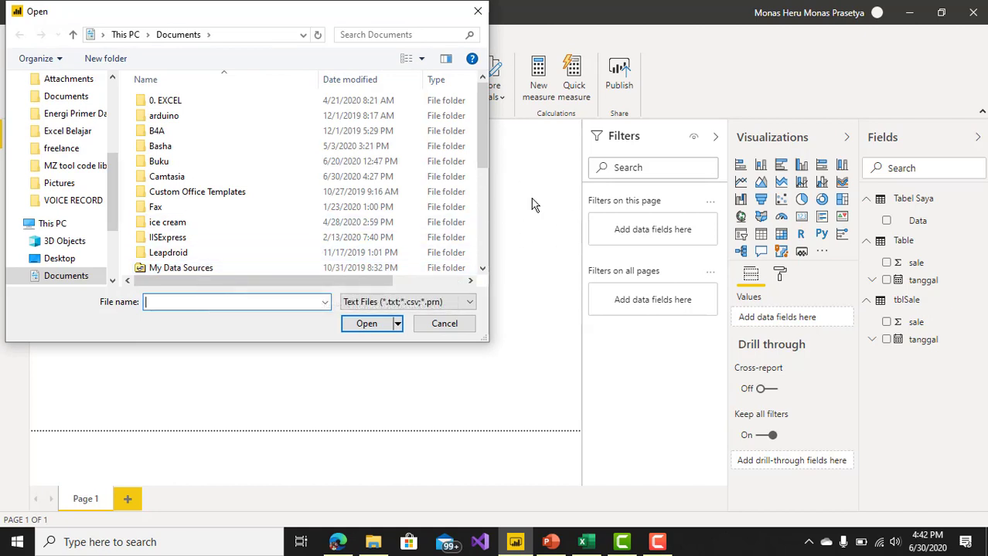
mouse_move(481, 141)
mouse_down()
mouse_move(481, 187)
mouse_move(481, 126)
mouse_up()
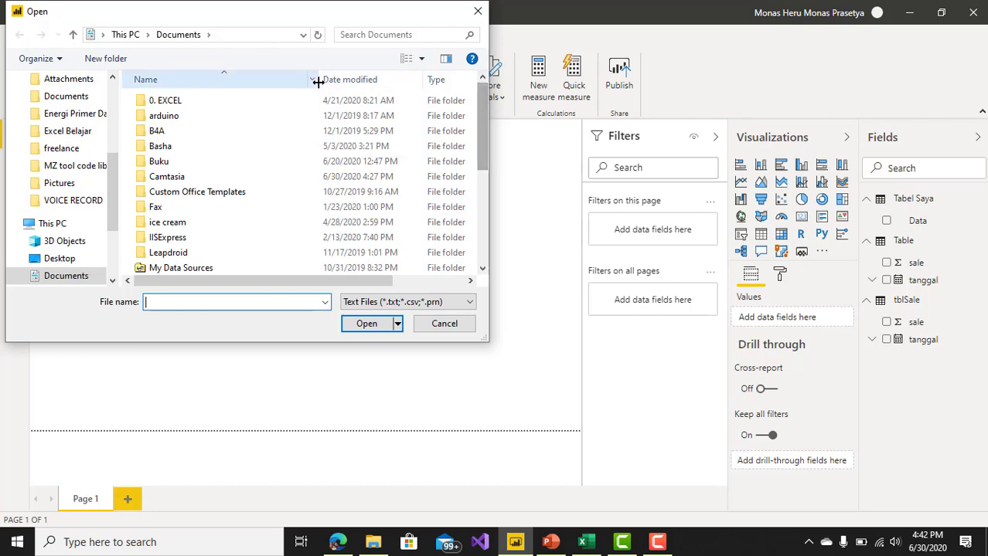
scroll(81, 220, down, 2)
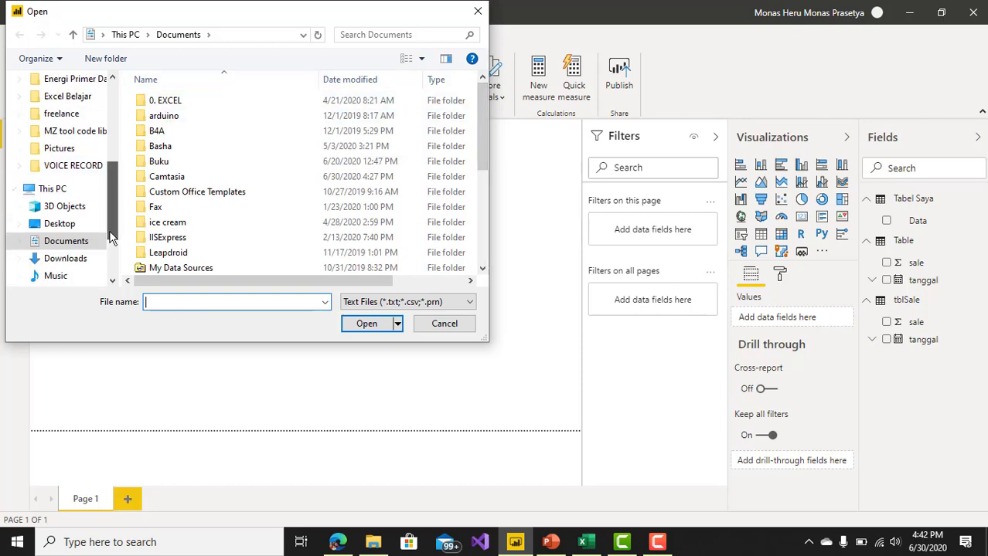
click(80, 189)
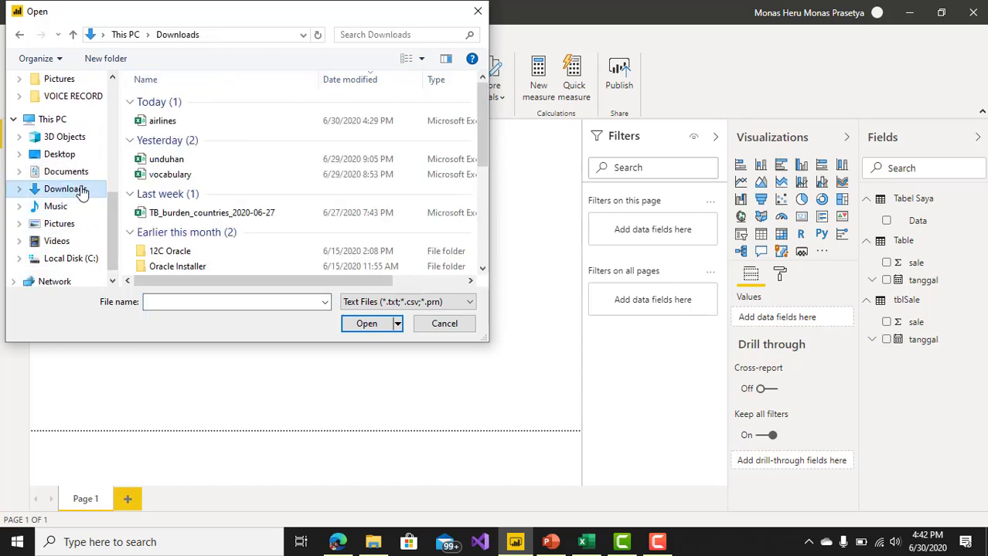
click(182, 124)
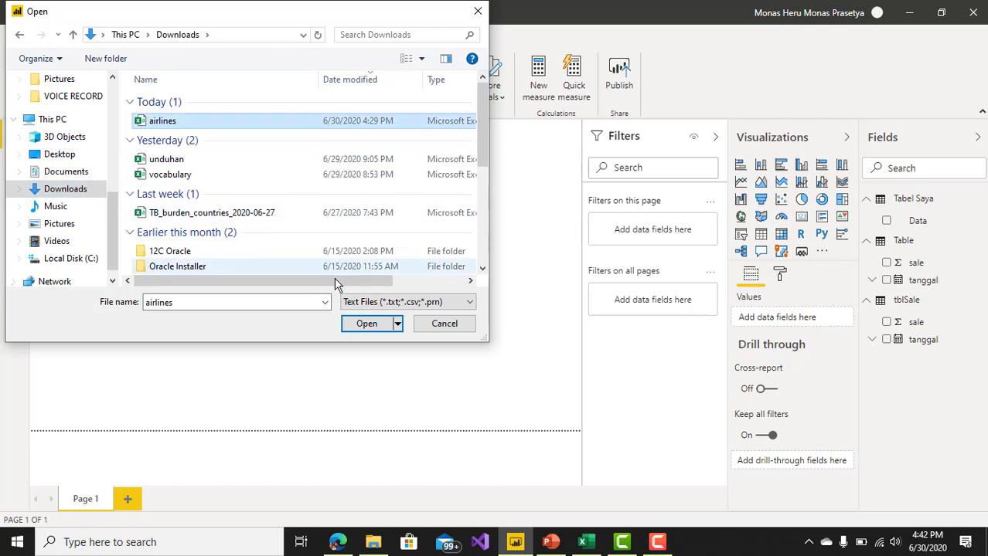
click(367, 324)
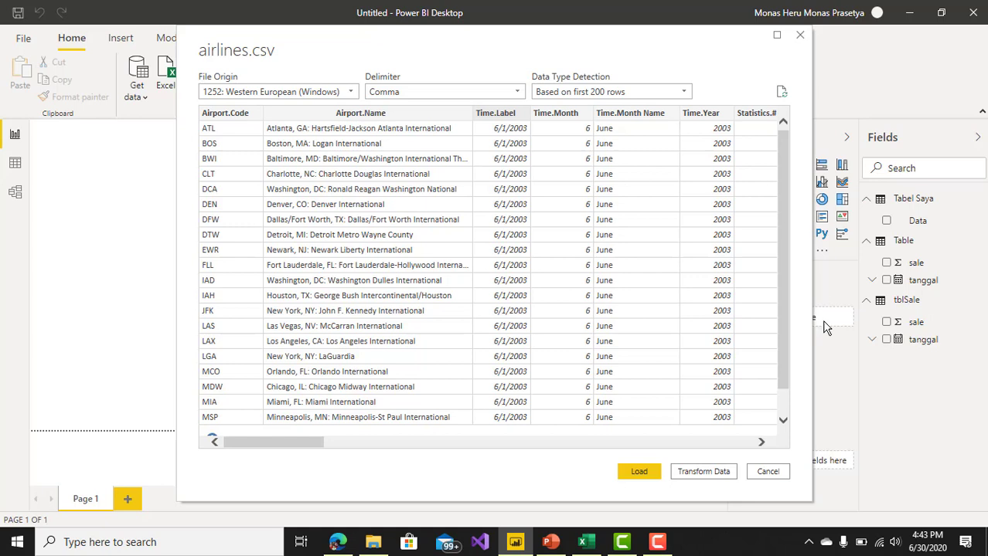
Choose Transform Data on the airlines.csv preview to open the airlines query in Power Query Editor.
click(700, 471)
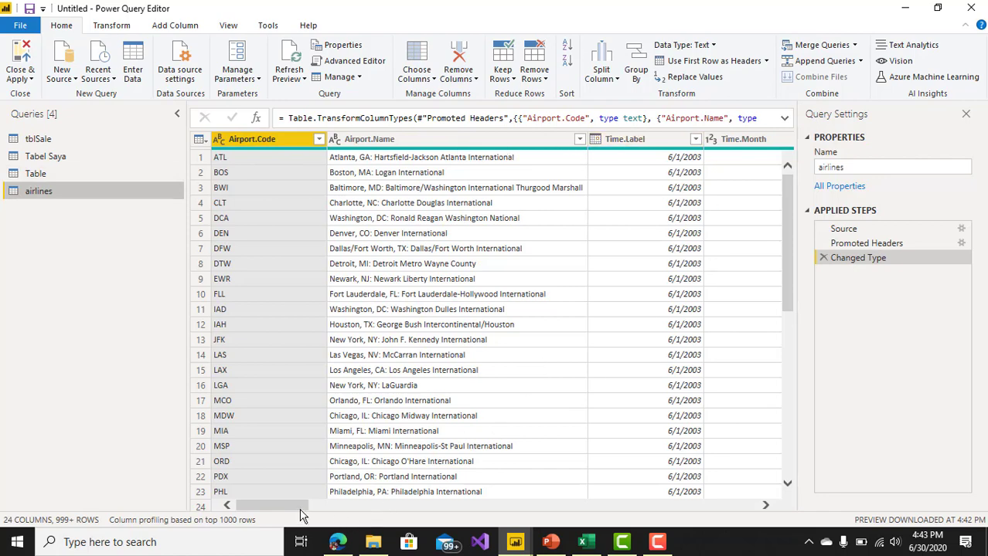
Remove all columns except Airport.Code, Time.Label, Time.Month, Time.Month Name and Time.Year, then Close & Apply.
drag(300, 510, 320, 508)
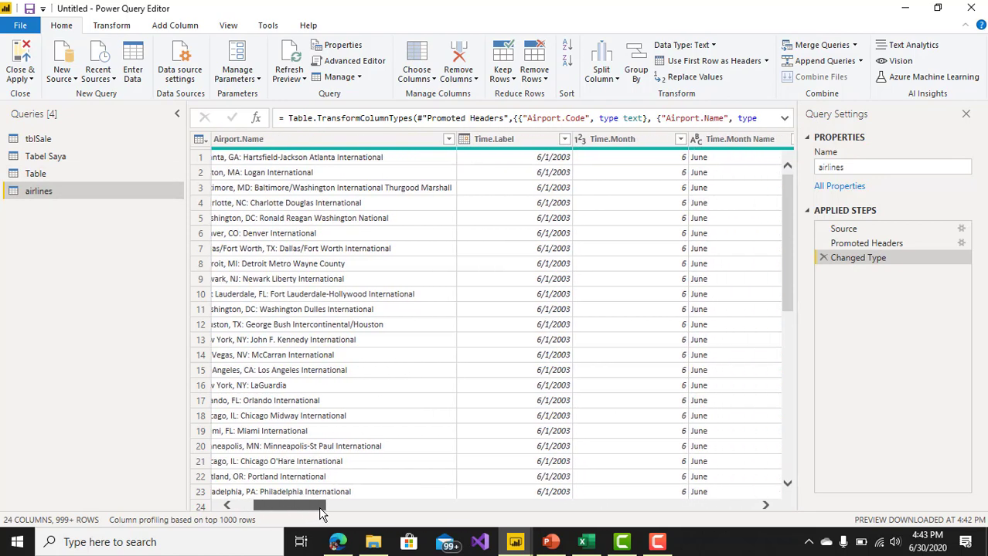
click(523, 149)
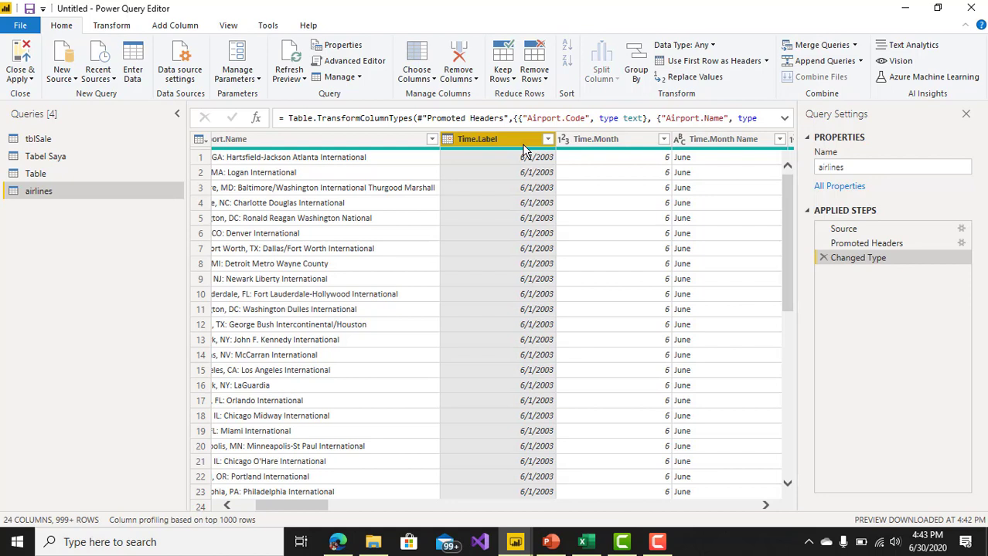
ctrl+click(592, 146)
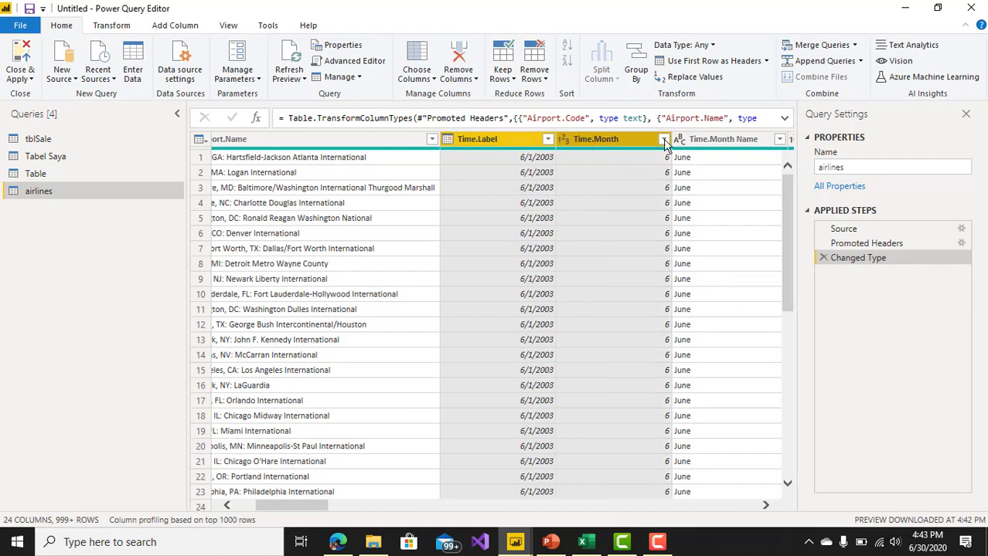
ctrl+click(709, 144)
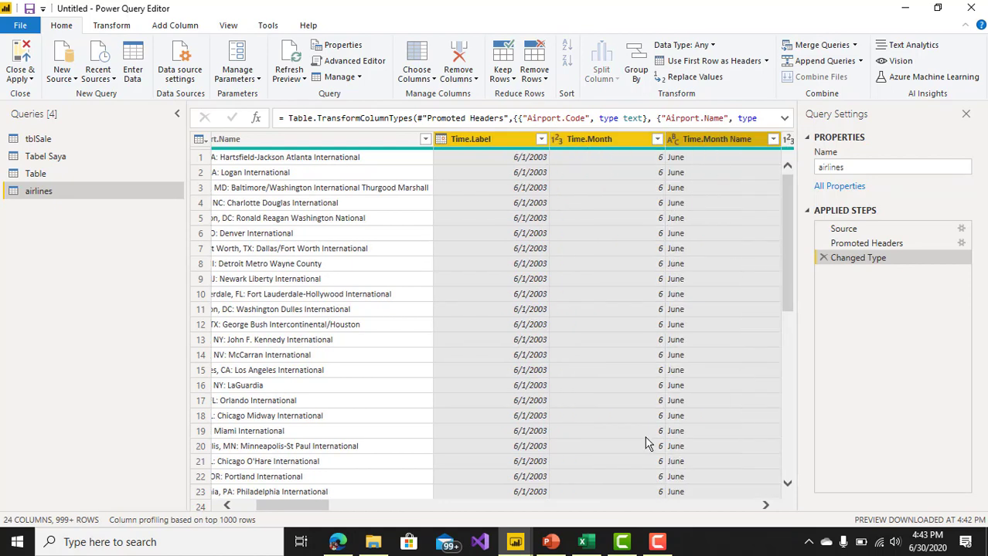
click(765, 507)
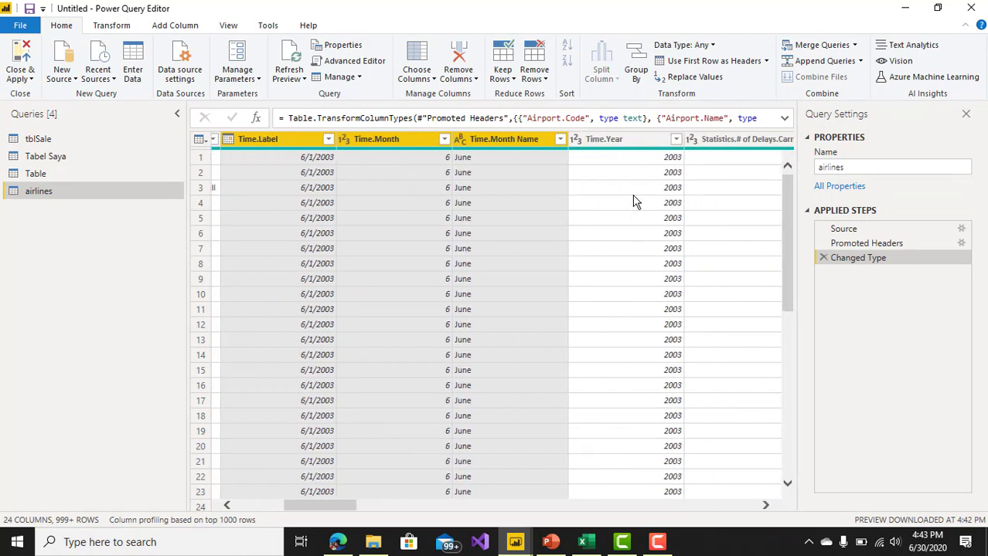
ctrl+click(632, 141)
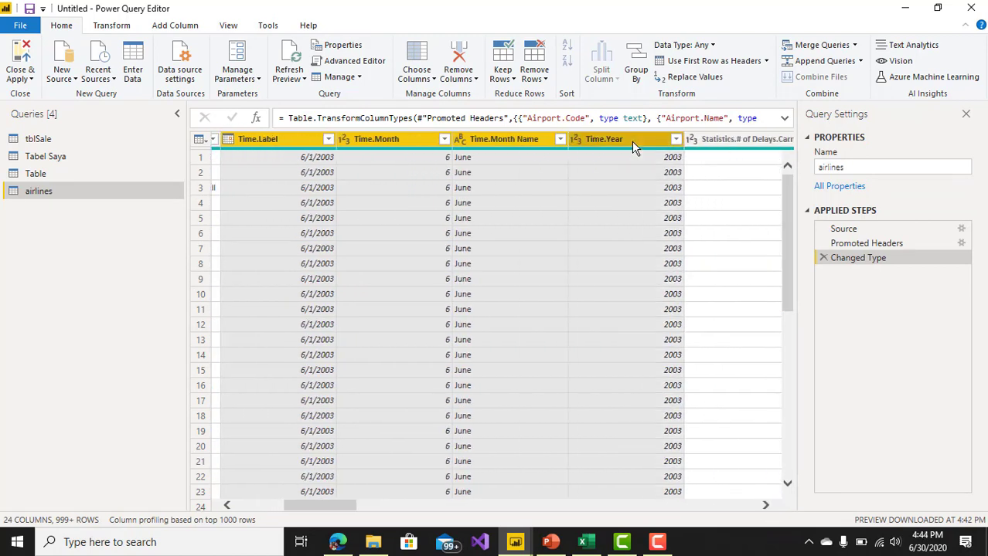
right_click(632, 141)
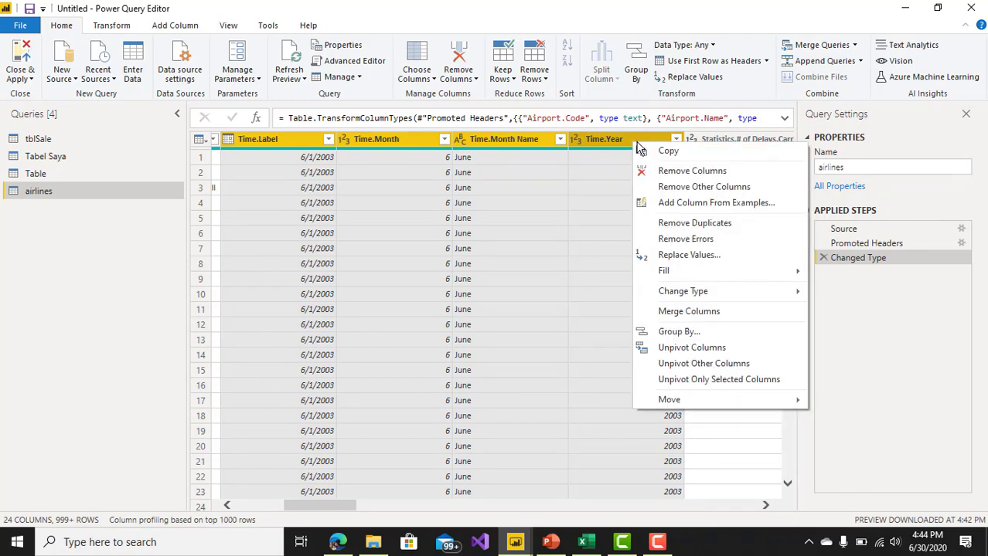
click(688, 188)
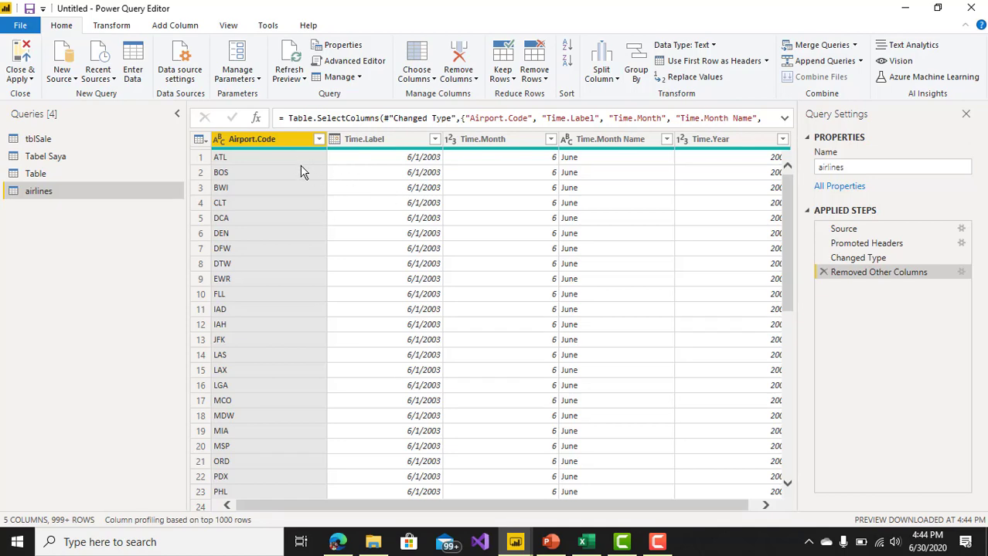
click(19, 65)
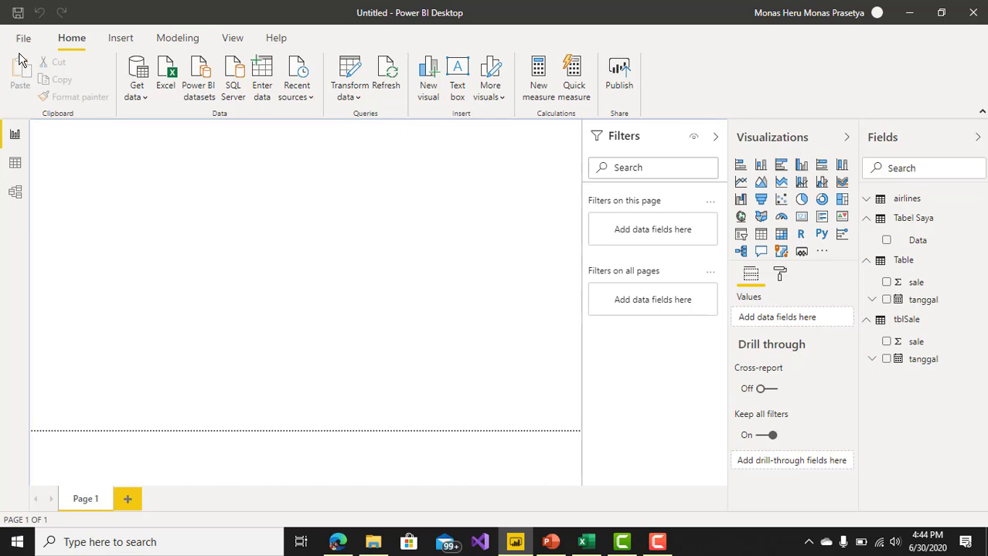
Expand the airlines table and drop an empty Card visual onto Page 1.
click(867, 201)
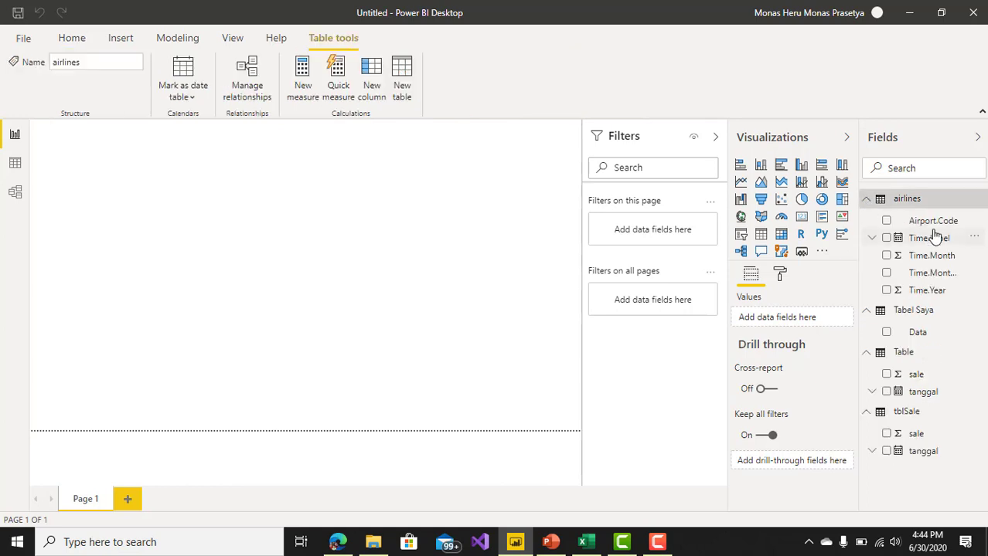
click(801, 217)
click(801, 217)
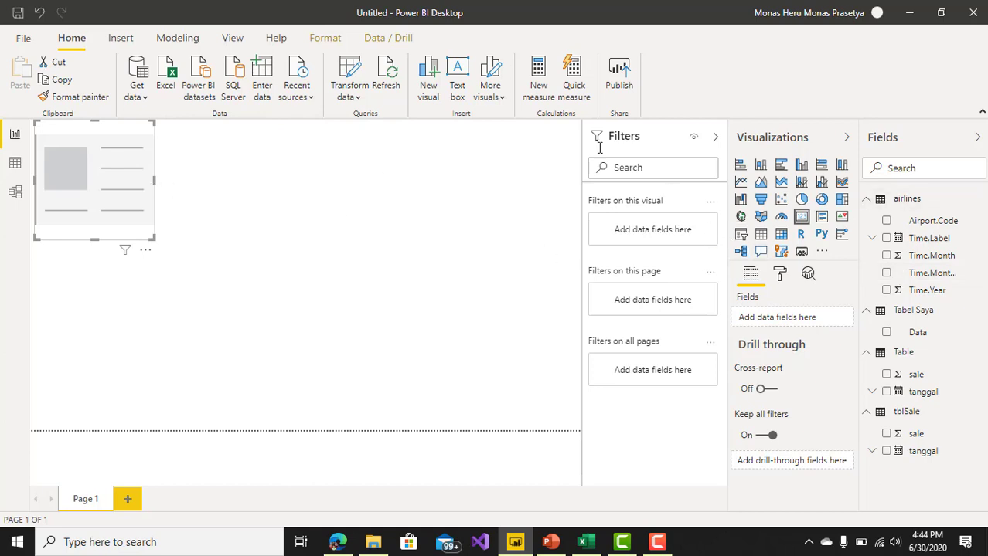
Create the measure Baris Data = COUNTROWS(airlines) in Tabel Saya.
click(545, 85)
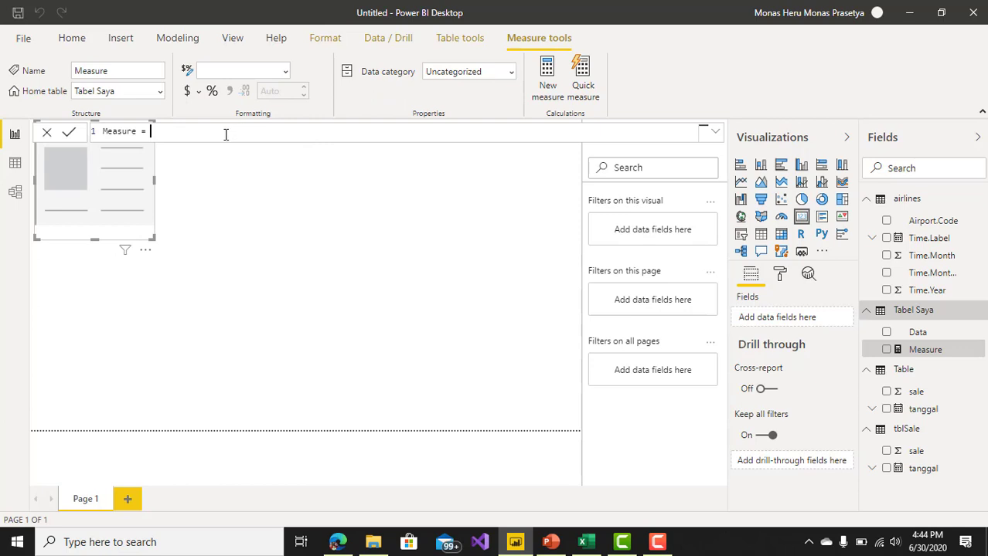
drag(225, 135, 11, 143)
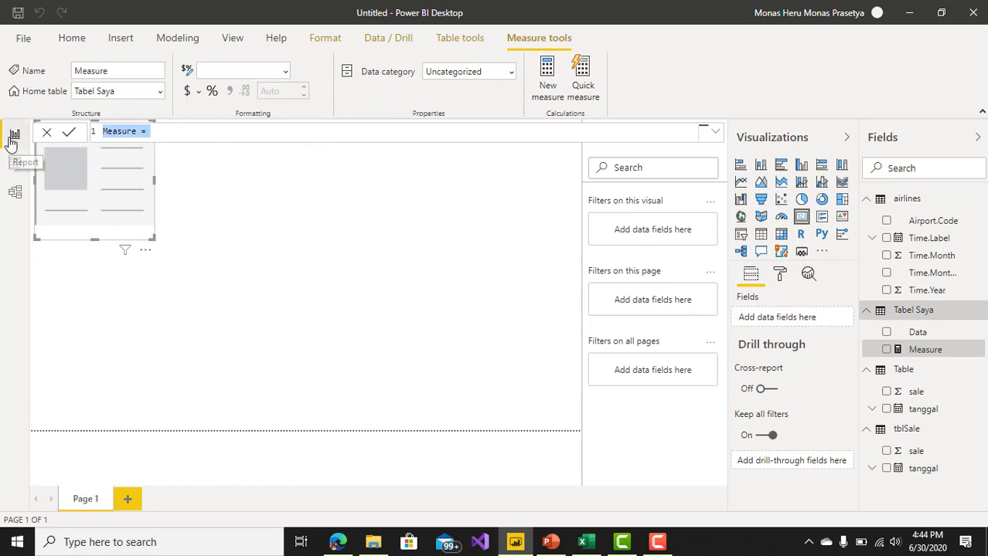
text(Baris Data)
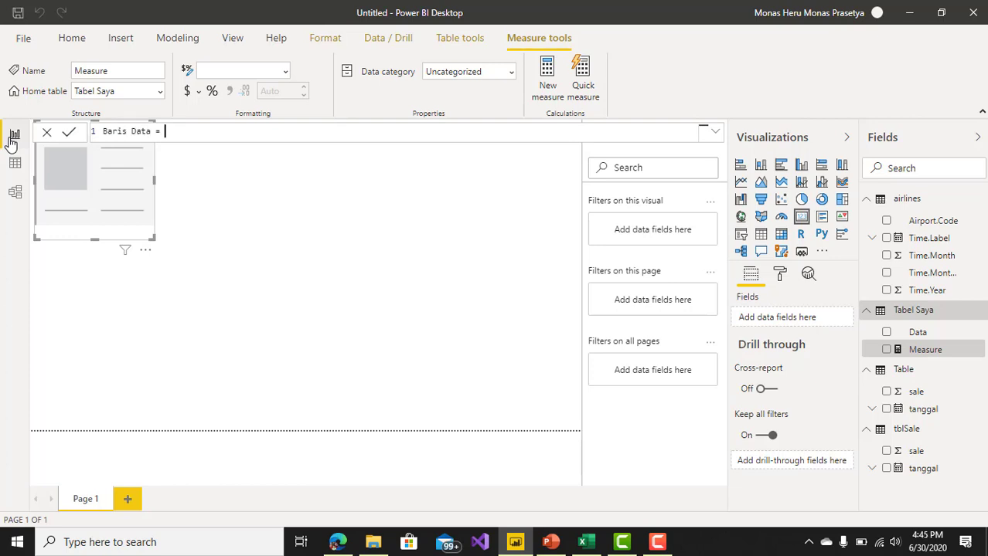
text(Coun)
key(Down)
key(Down)
key(Down)
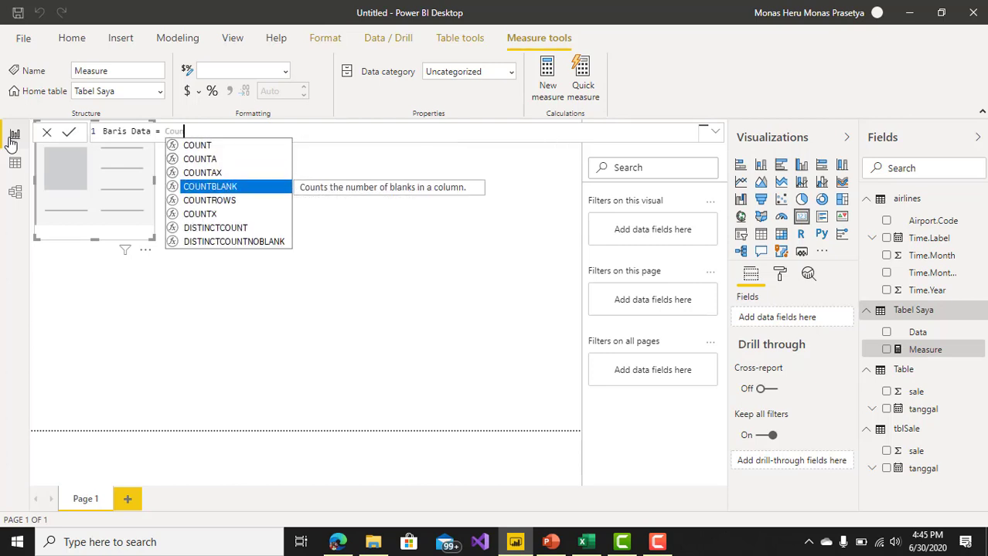
key(Down)
key(Tab)
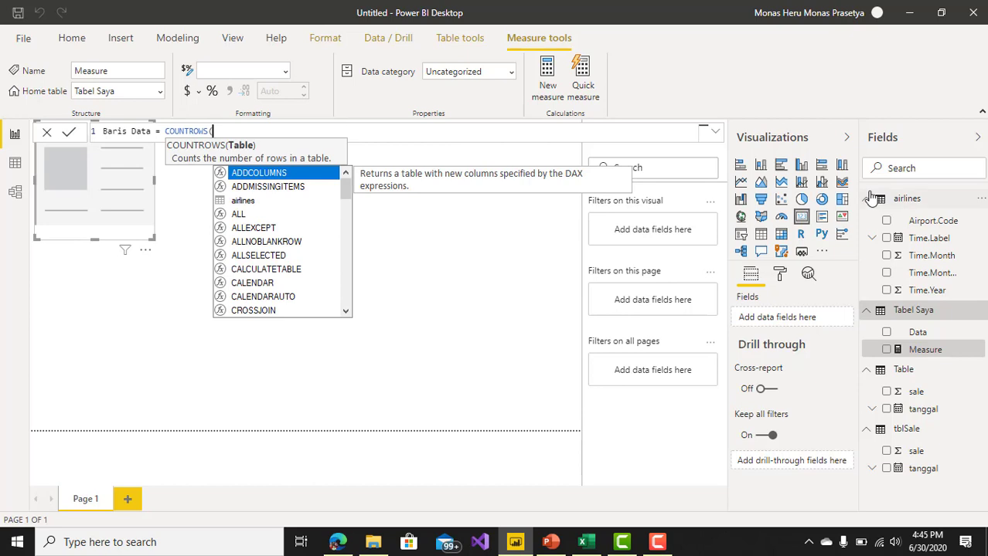
key(Down)
key(Down)
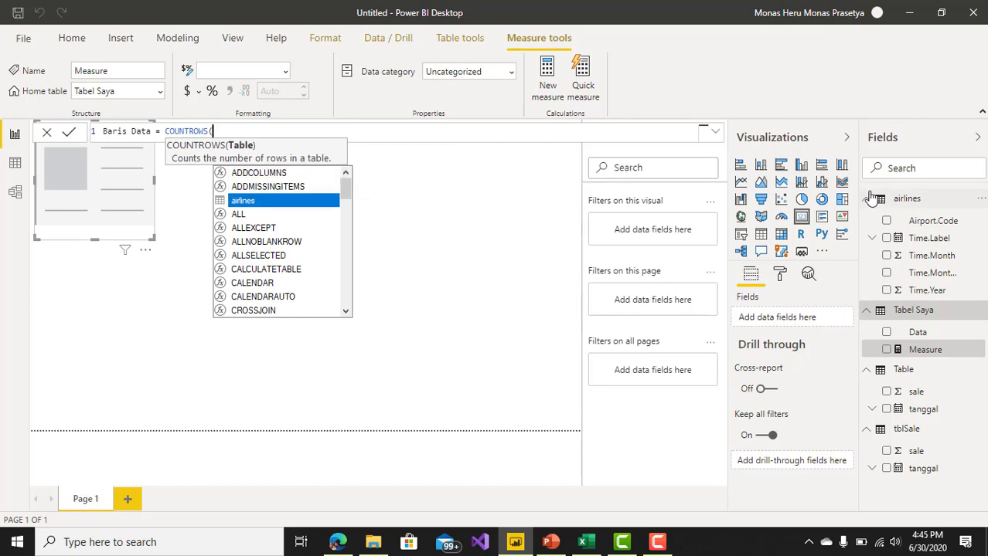
key(Tab)
text())
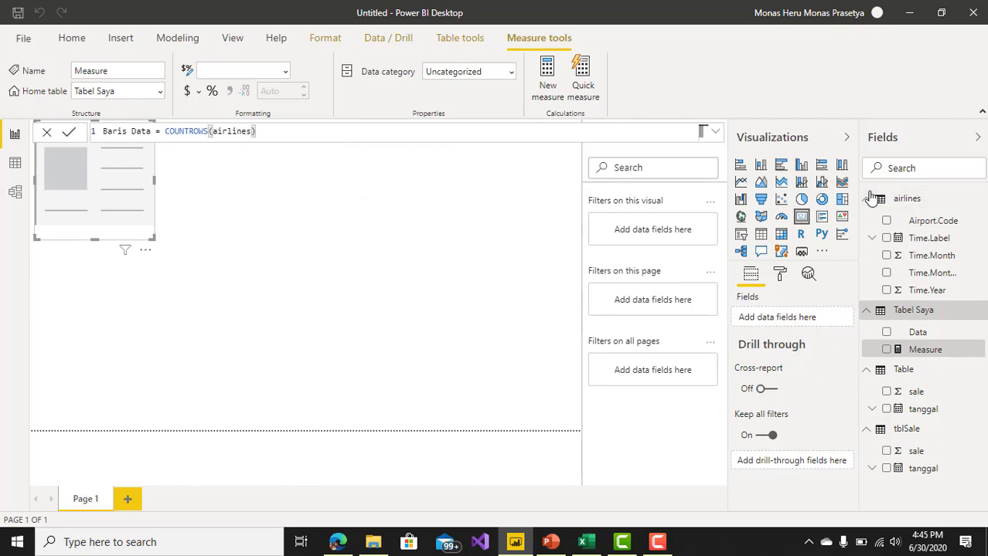
key(Return)
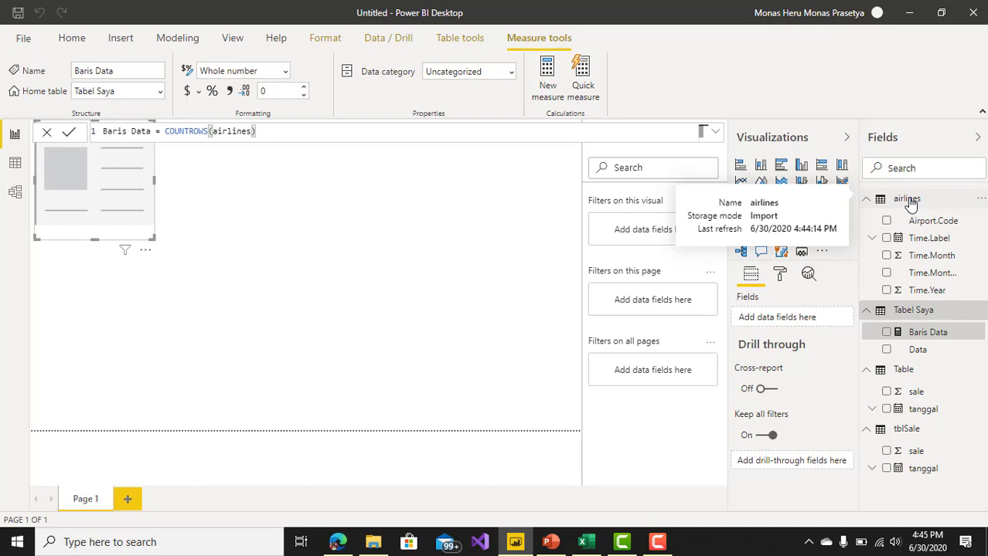
Erase the Baris Data measure's COUNTROWS formula and the leftover text in the formula bar.
click(973, 336)
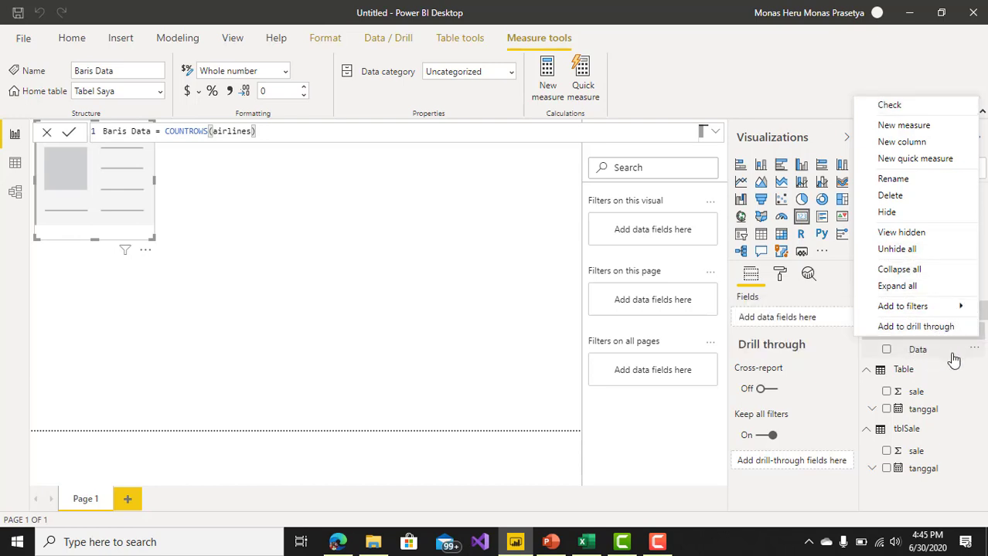
click(470, 376)
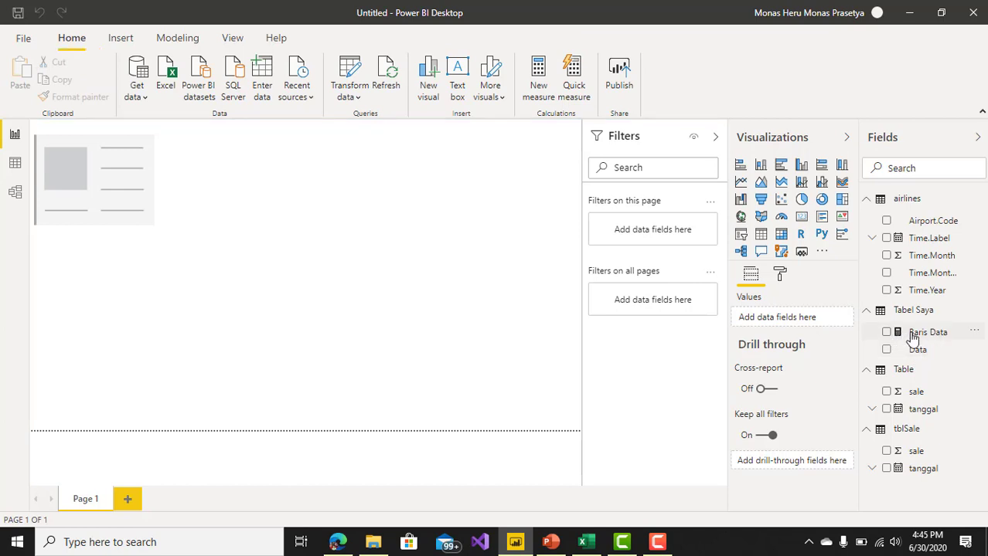
click(927, 332)
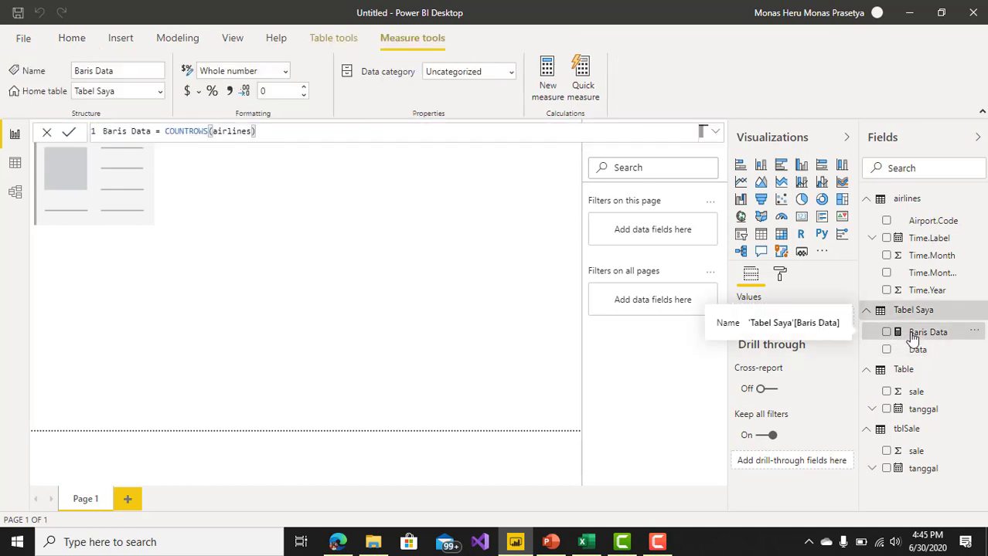
drag(913, 340, 906, 207)
key(ctrl+a)
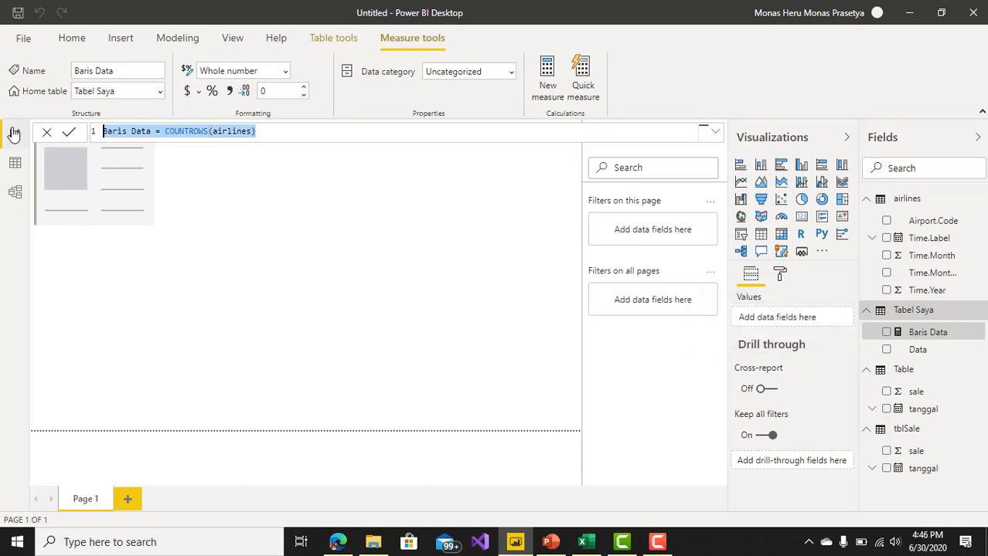
key(BackSpace)
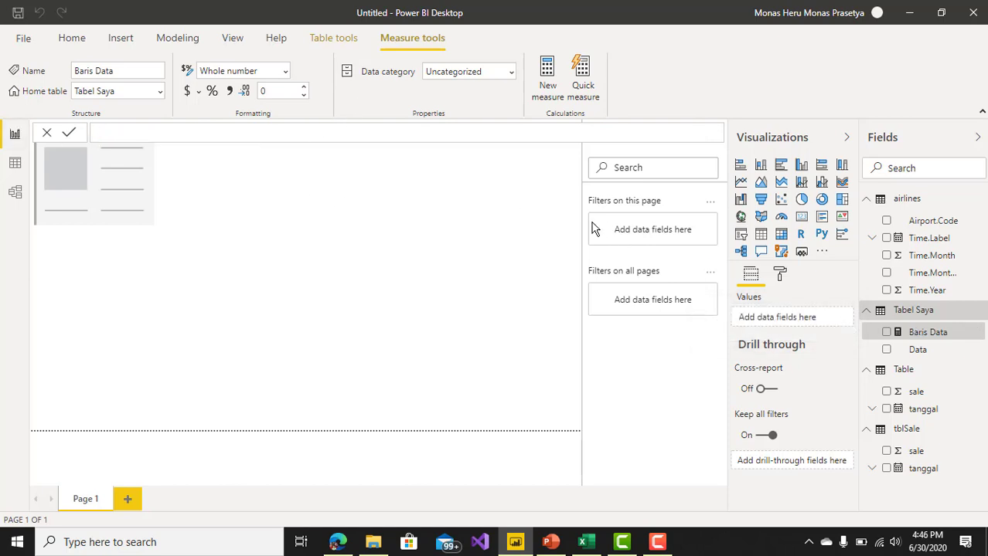
key(Return)
key(BackSpace)
key(BackSpace)
key(BackSpace)
key(BackSpace)
key(BackSpace)
key(BackSpace)
key(BackSpace)
Start a new measure in airlines and add Baris Data to a new chart visual.
click(910, 199)
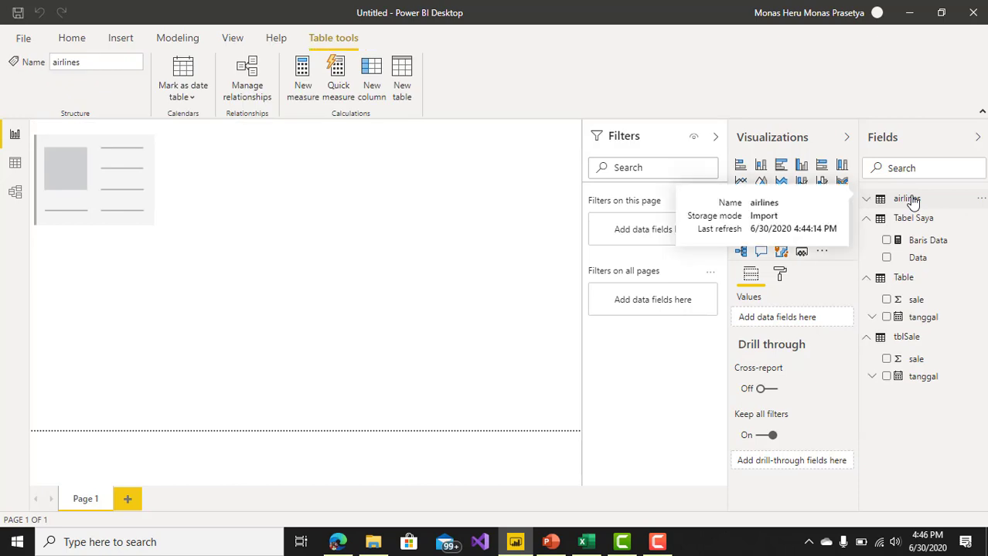
right_click(913, 202)
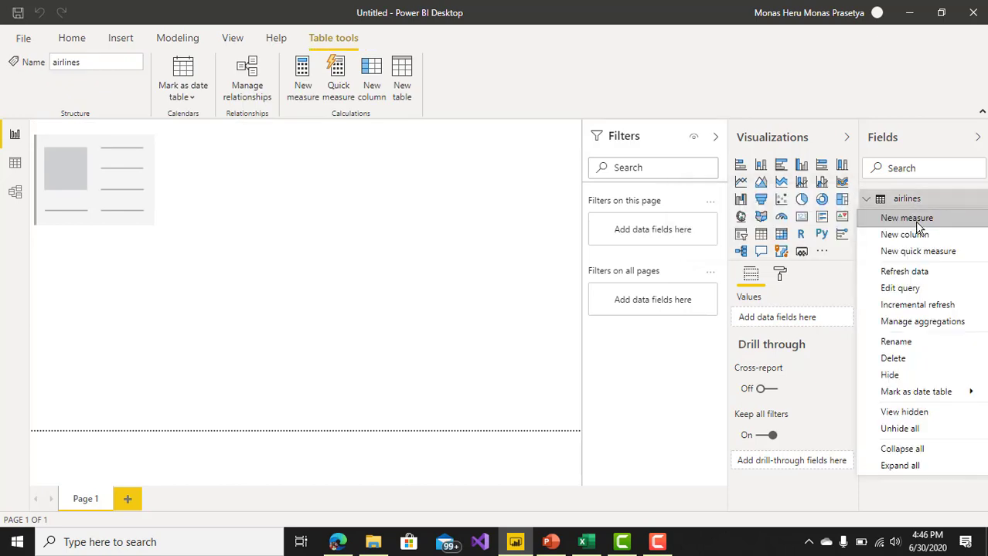
click(916, 221)
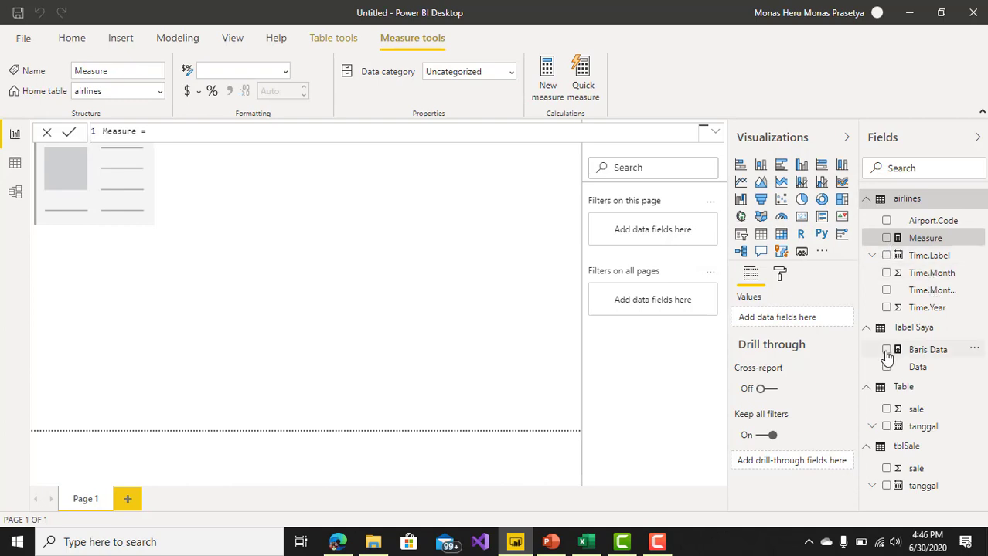
click(886, 352)
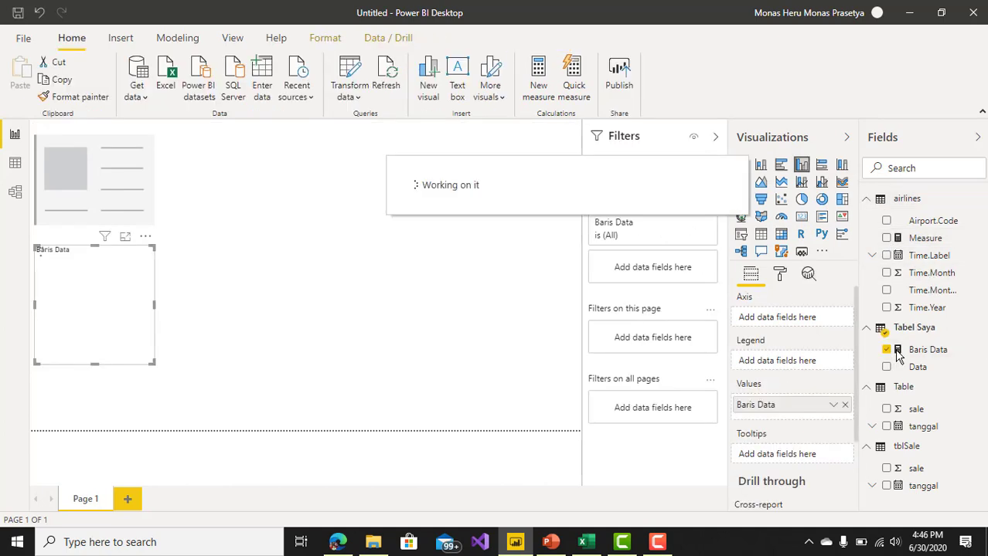
Begin renaming the Baris Data measure, then cancel, keeping its name.
right_click(920, 351)
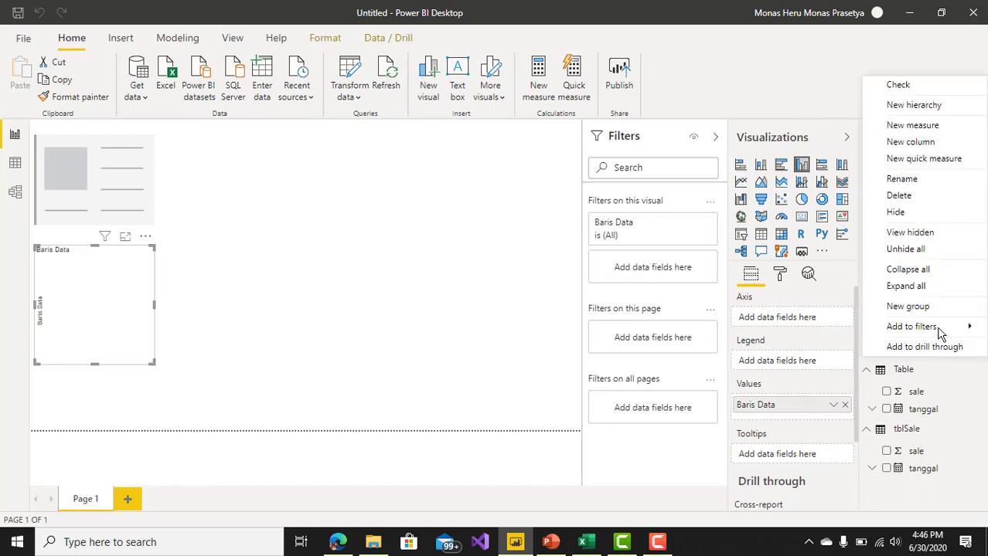
mouse_move(927, 327)
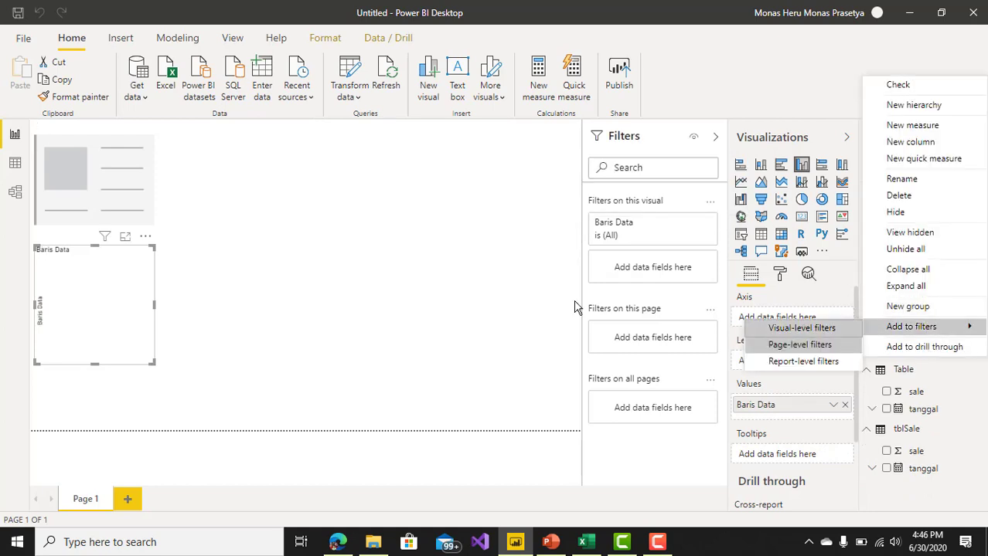
click(455, 268)
right_click(897, 344)
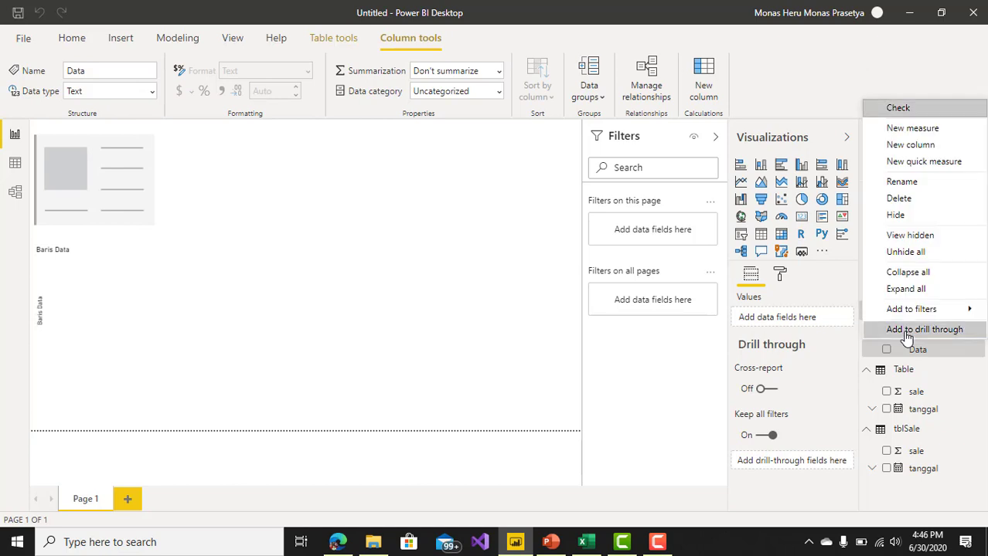
click(905, 182)
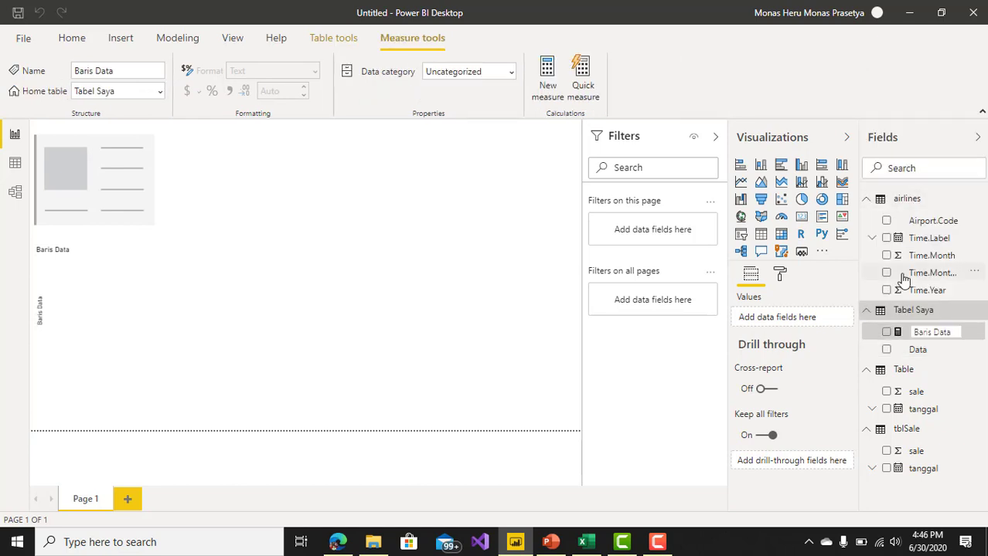
key(Return)
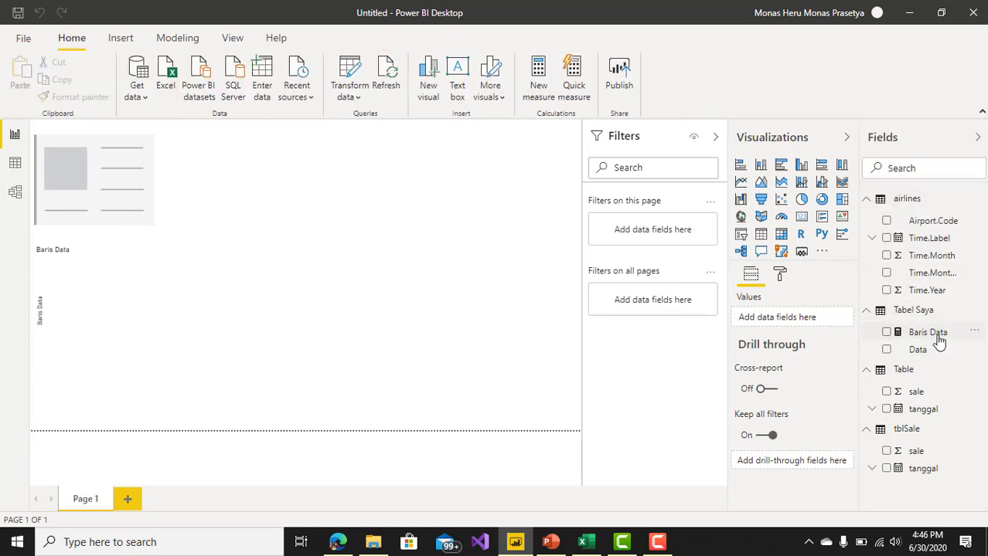
Delete the Baris Data measure from Tabel Saya and remove its broken chart from Page 1.
right_click(939, 342)
click(941, 202)
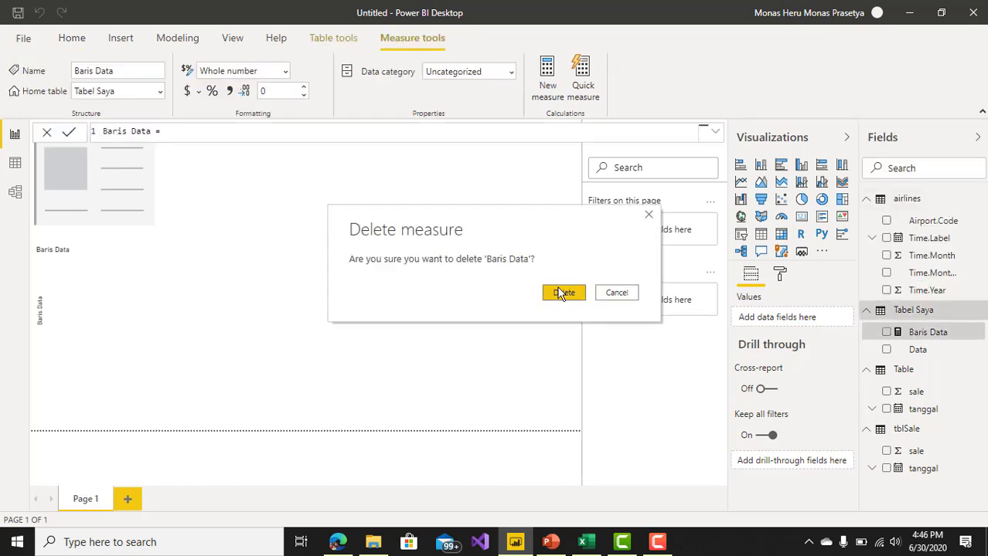
click(561, 293)
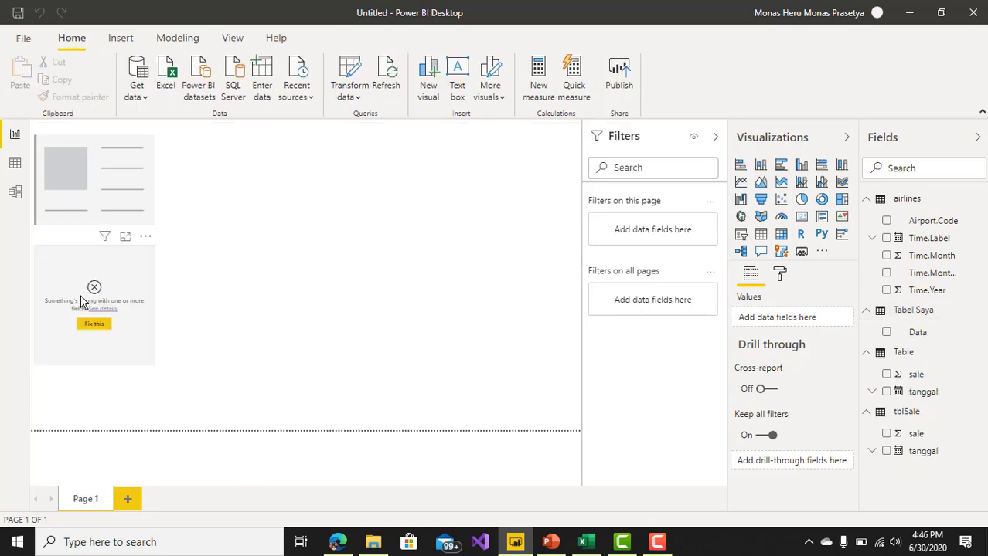
click(80, 298)
key(Delete)
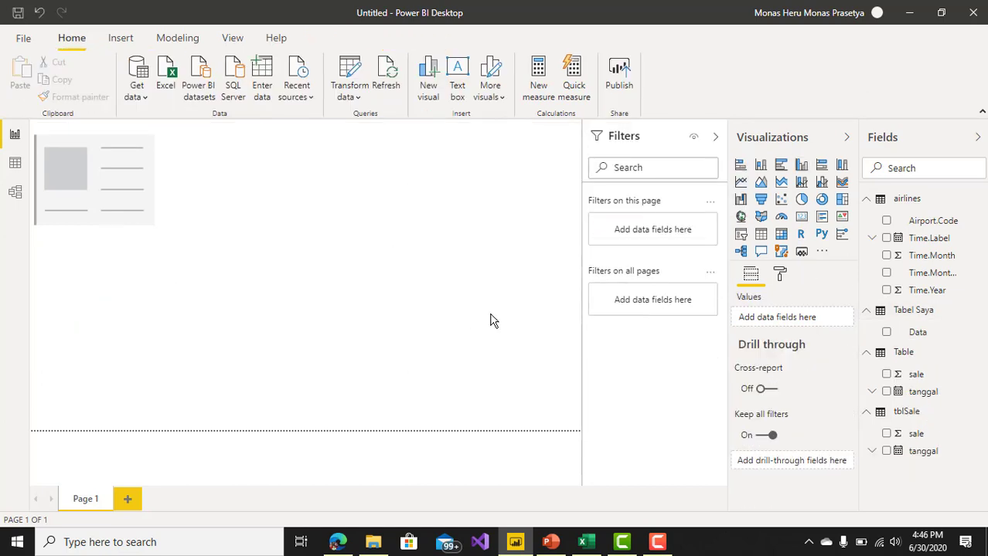
Add Baris Data = COUNTROWS(airlines) to airlines and drag it onto the page as a 4,408 card.
right_click(900, 207)
key(Escape)
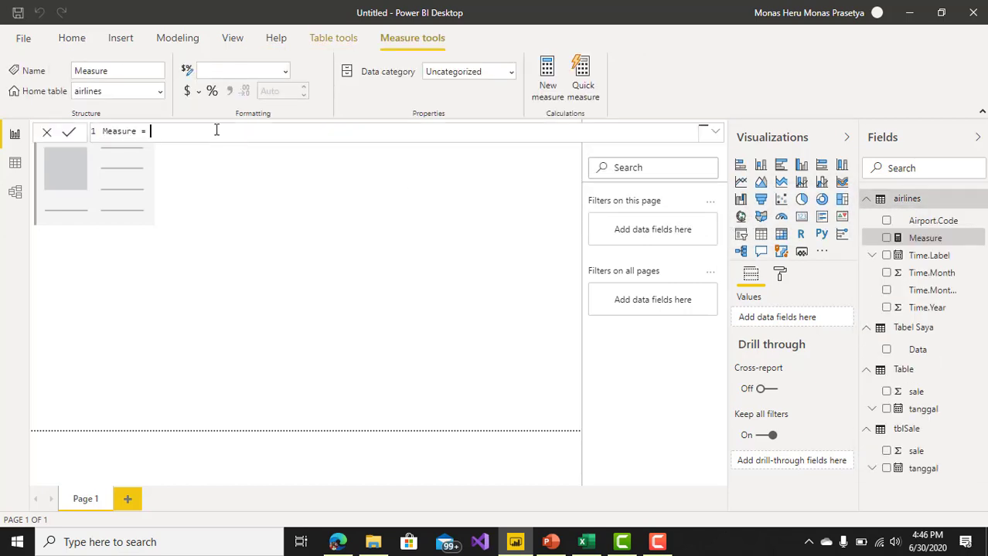
text(Baris Data = COUNTROWS(airlines))
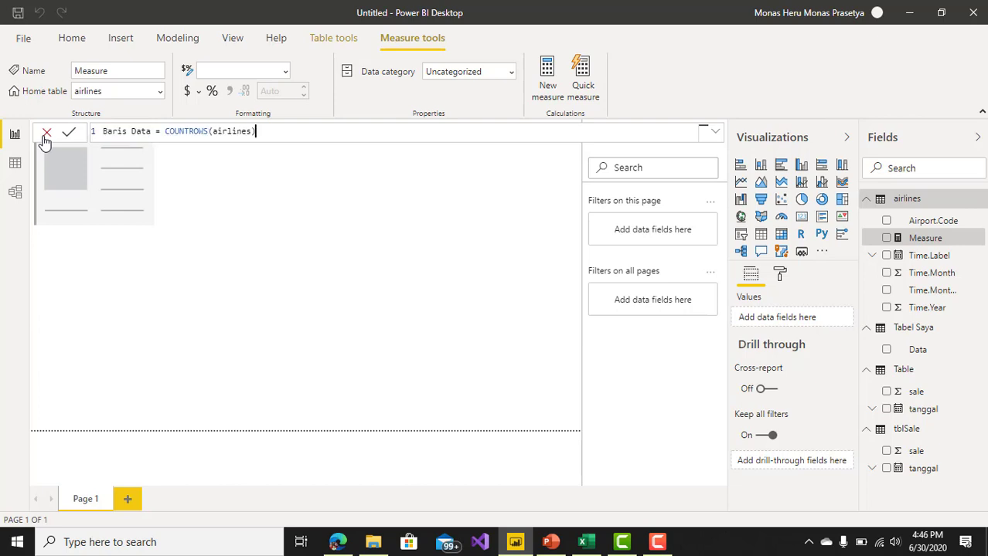
key(Return)
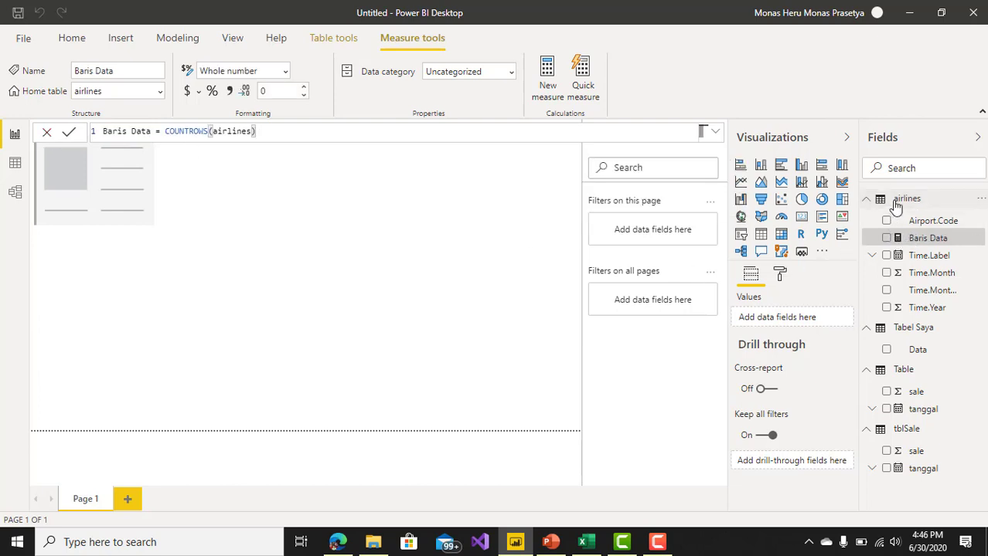
mouse_move(913, 244)
mouse_down()
mouse_move(85, 209)
mouse_move(83, 185)
mouse_up()
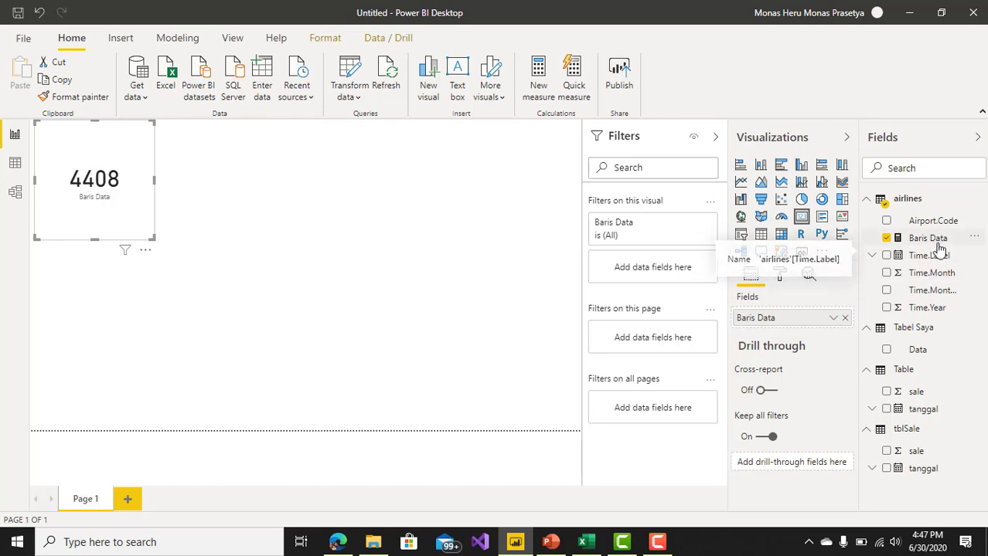
click(935, 240)
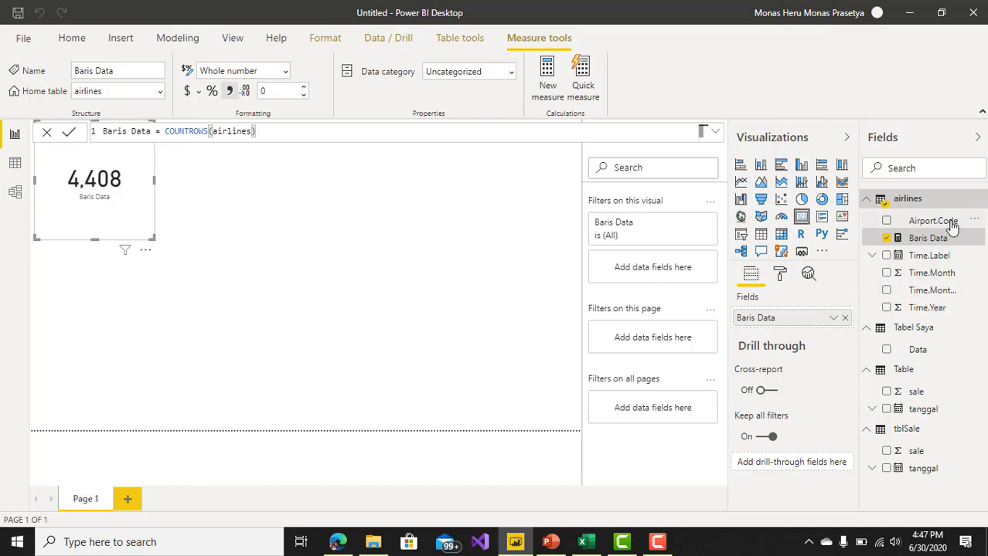
click(475, 280)
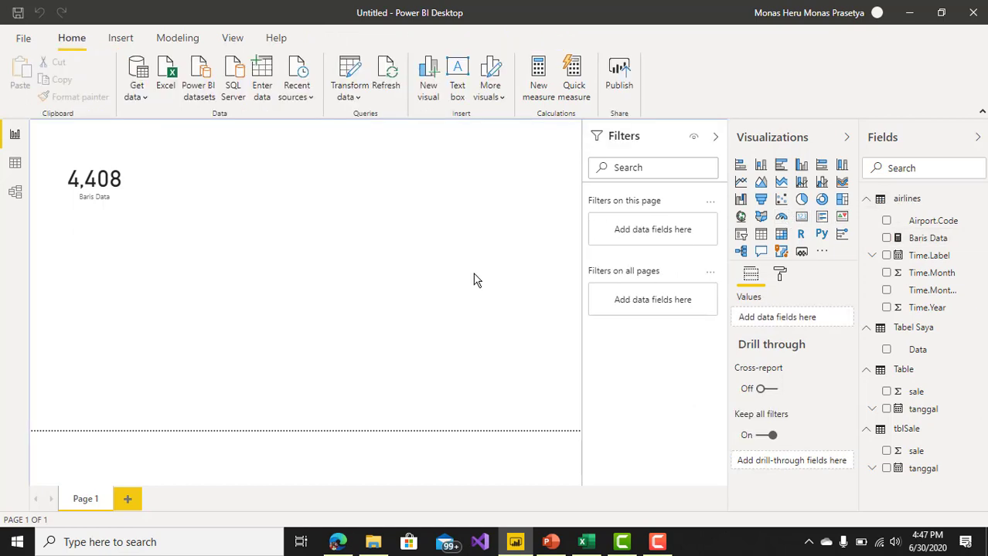
Add a slicer beside the card and fill it with the Airport.Code field.
click(740, 234)
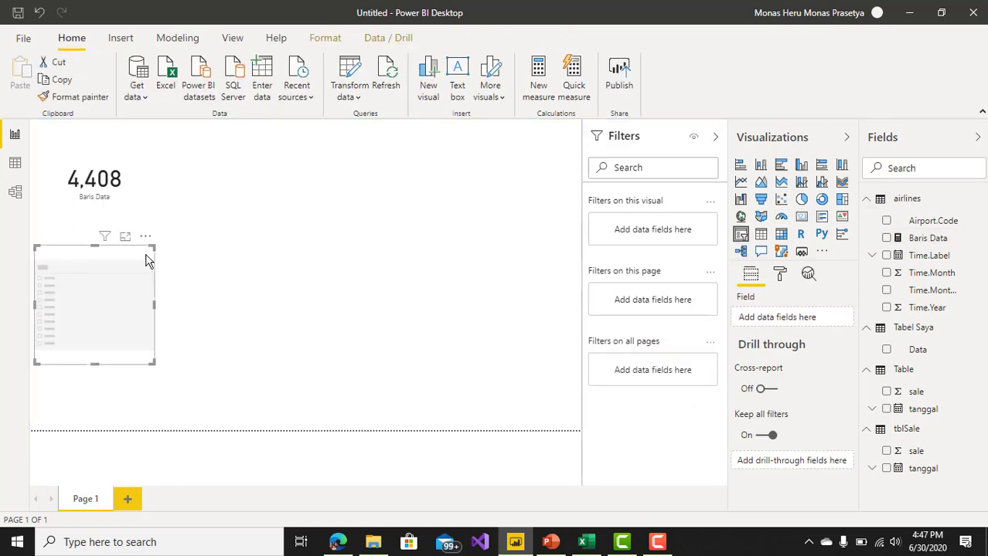
mouse_move(146, 264)
mouse_down()
mouse_move(383, 174)
mouse_move(383, 144)
mouse_up()
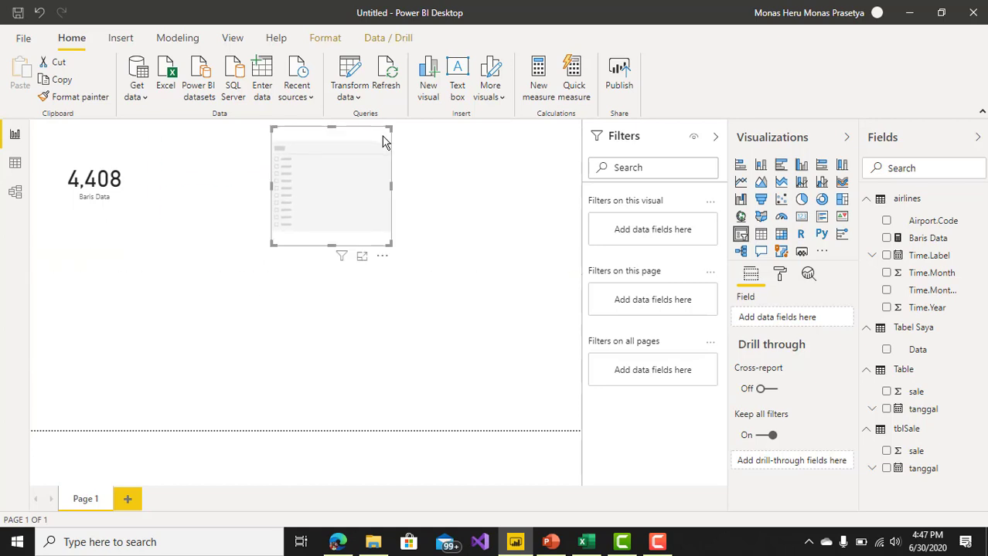
drag(933, 221, 340, 180)
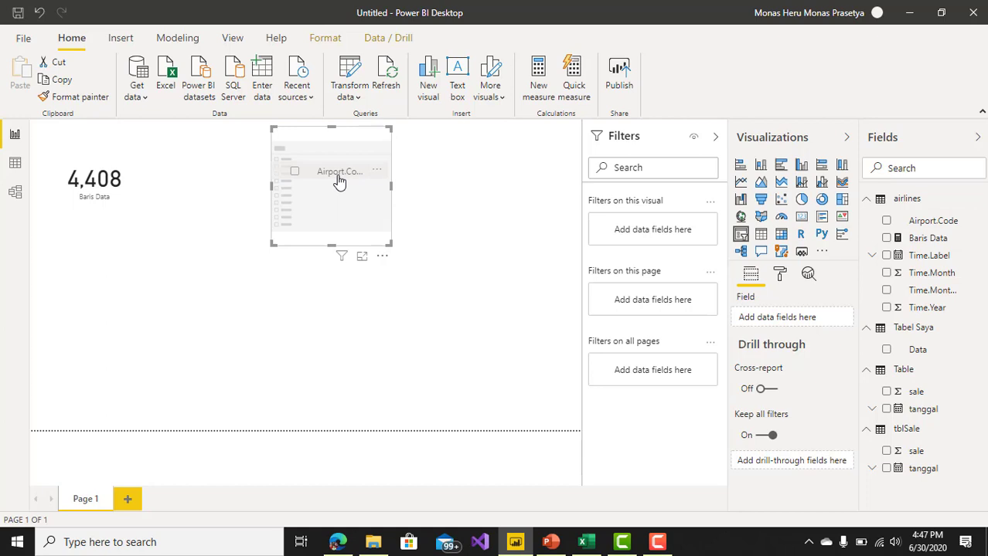
drag(339, 181, 340, 181)
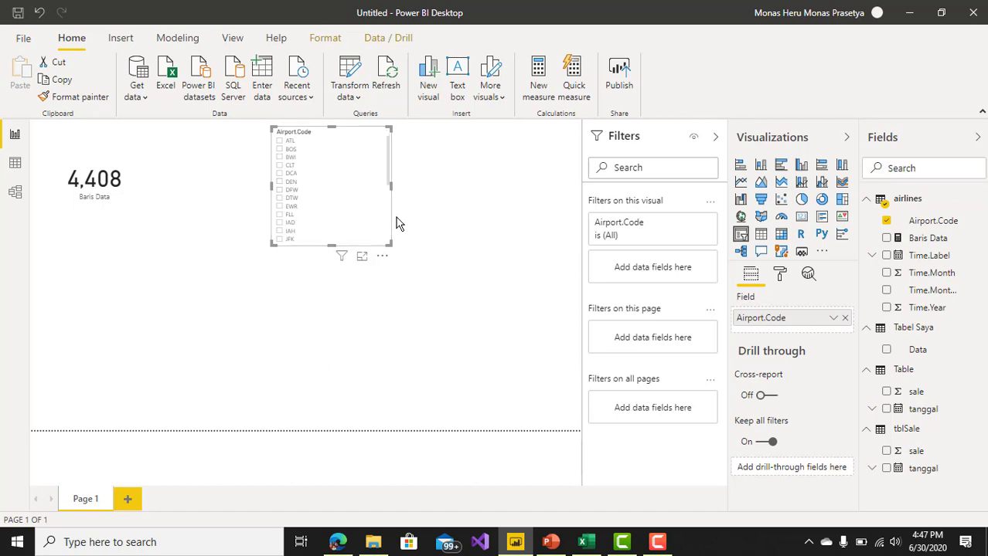
Set the slicer's item text size to 16 and make it taller to list codes through LAX.
click(780, 278)
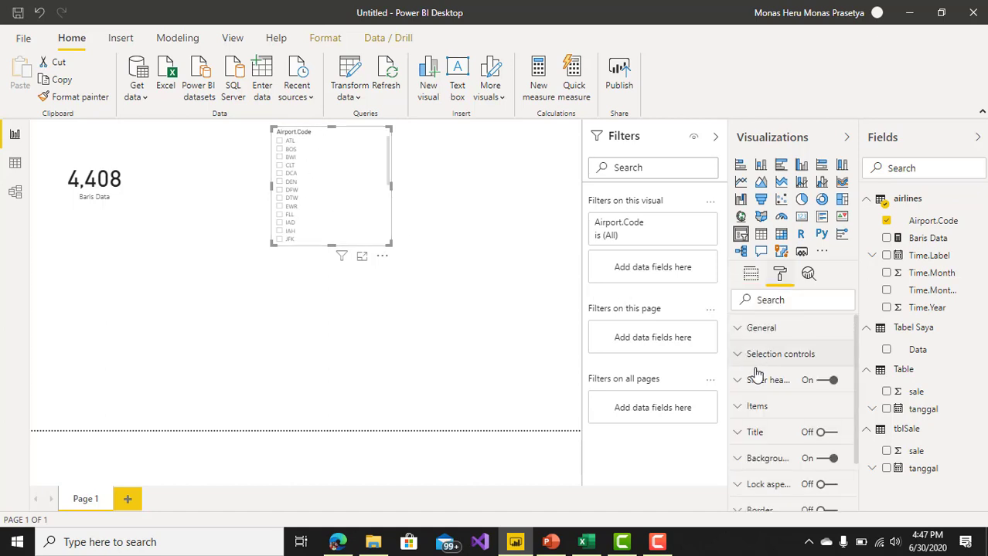
click(738, 410)
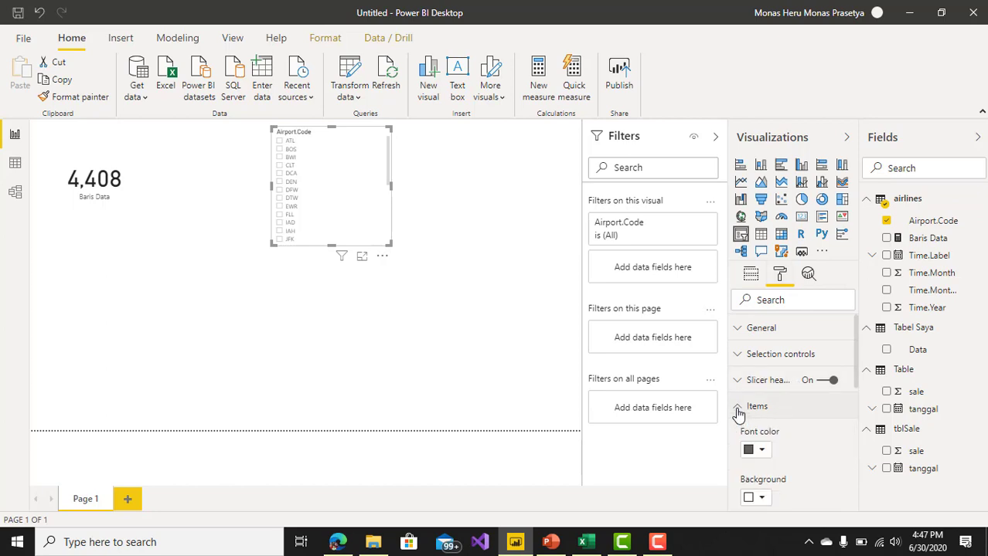
drag(857, 384, 856, 426)
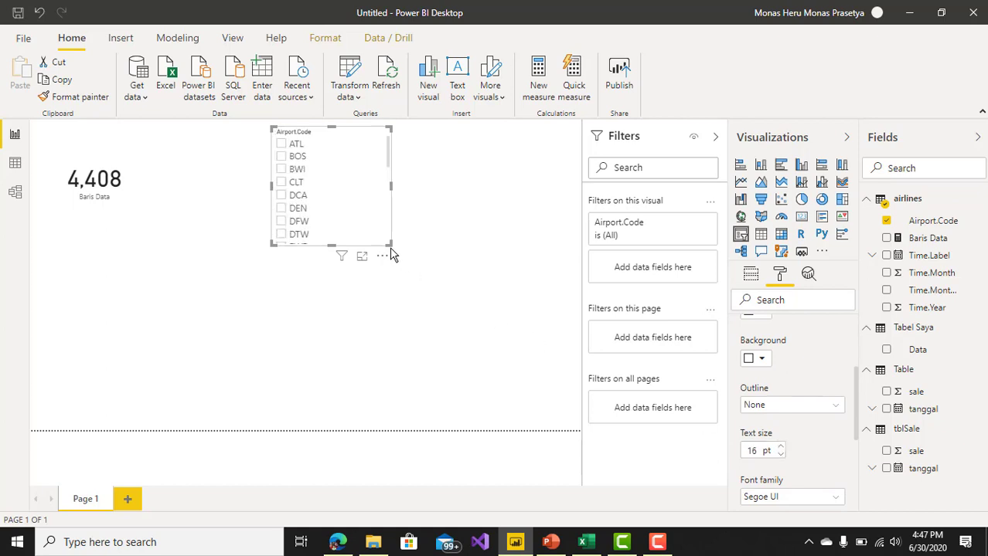
drag(391, 246, 382, 331)
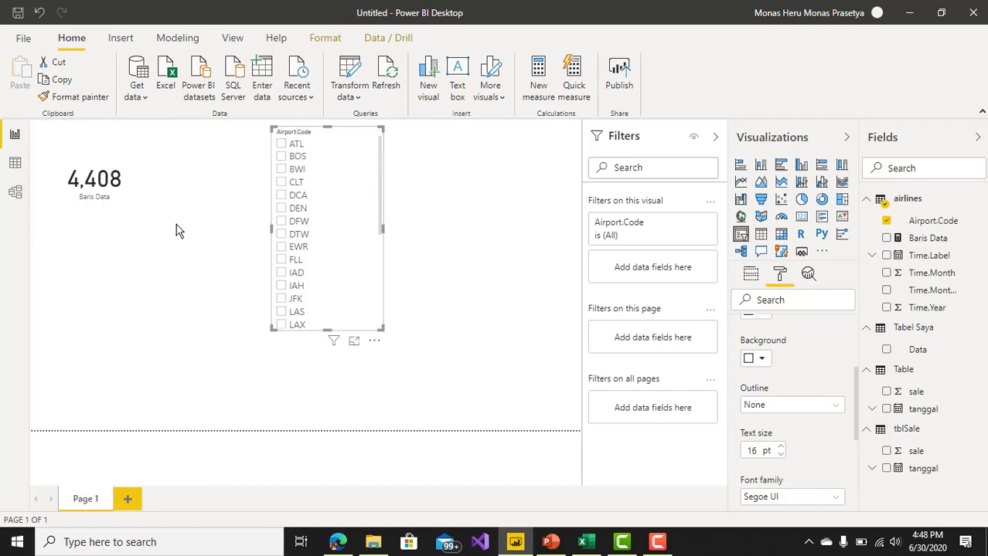
Narrow the Airport.Code slicer to CLT and EWR so the Baris Data card reads 304.
click(281, 145)
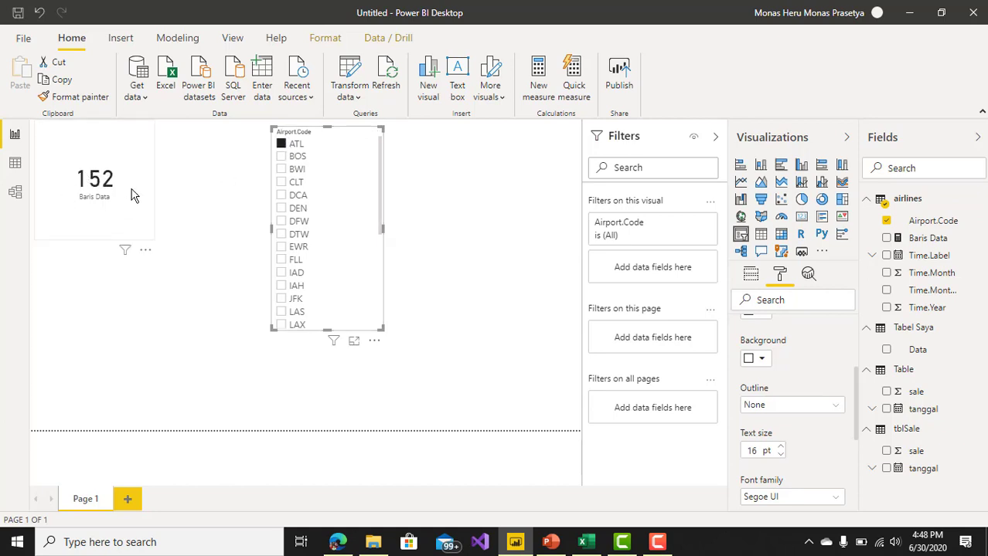
mouse_move(91, 187)
click(283, 157)
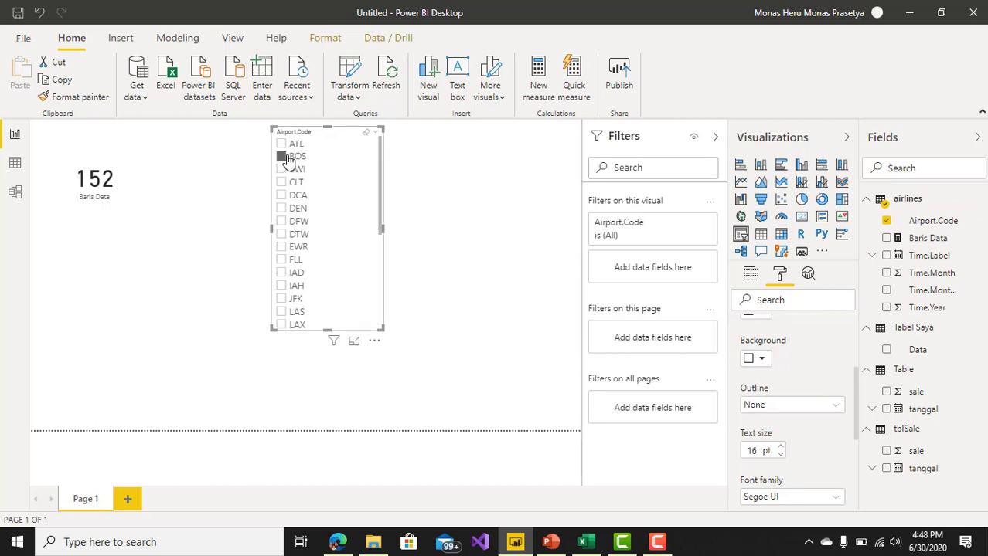
click(281, 170)
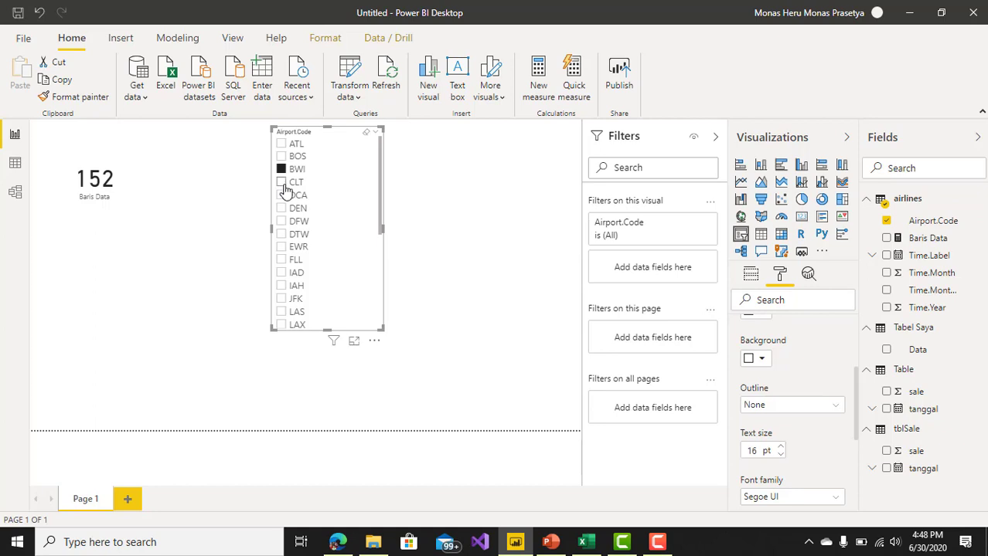
click(282, 184)
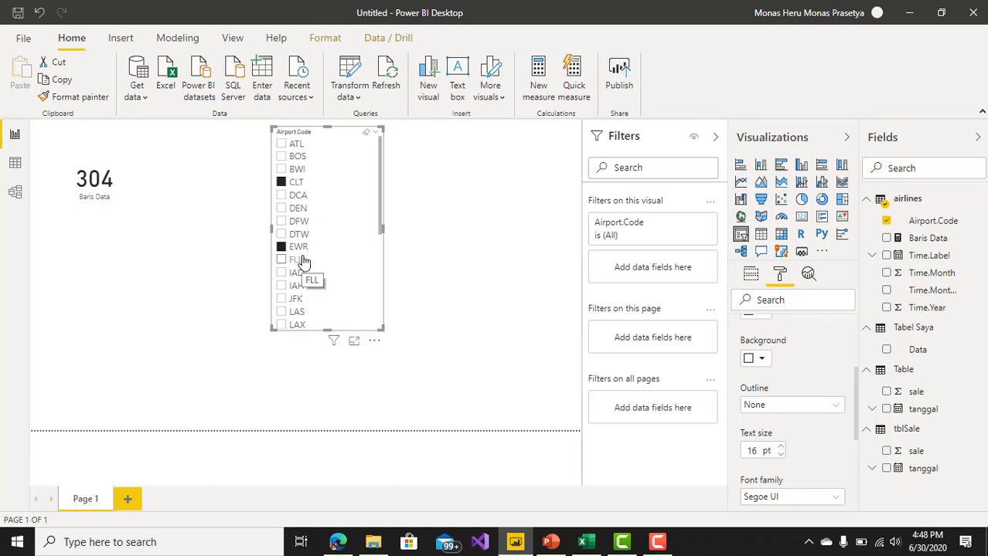
click(931, 239)
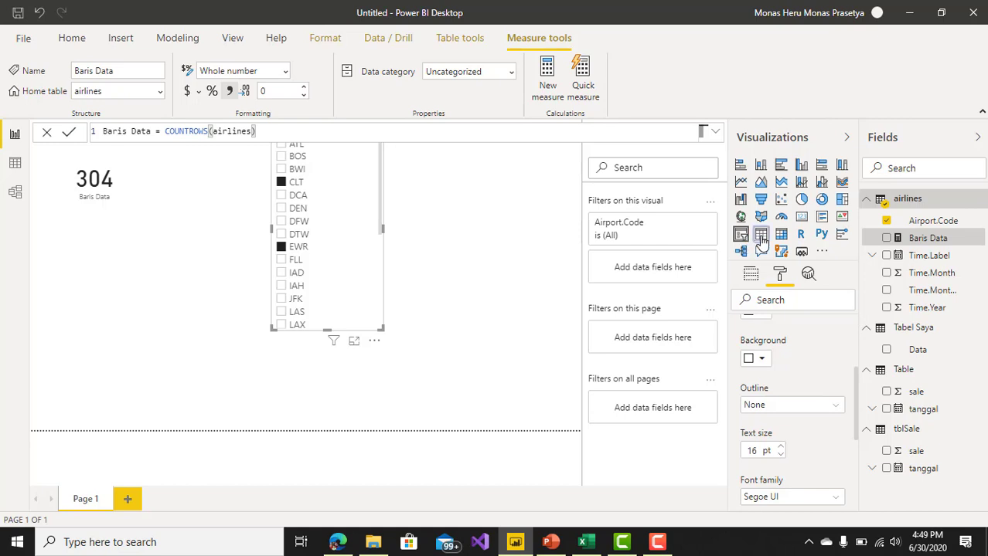
Undo the accidental slicer conversion and place a new empty table visual below the card.
click(761, 239)
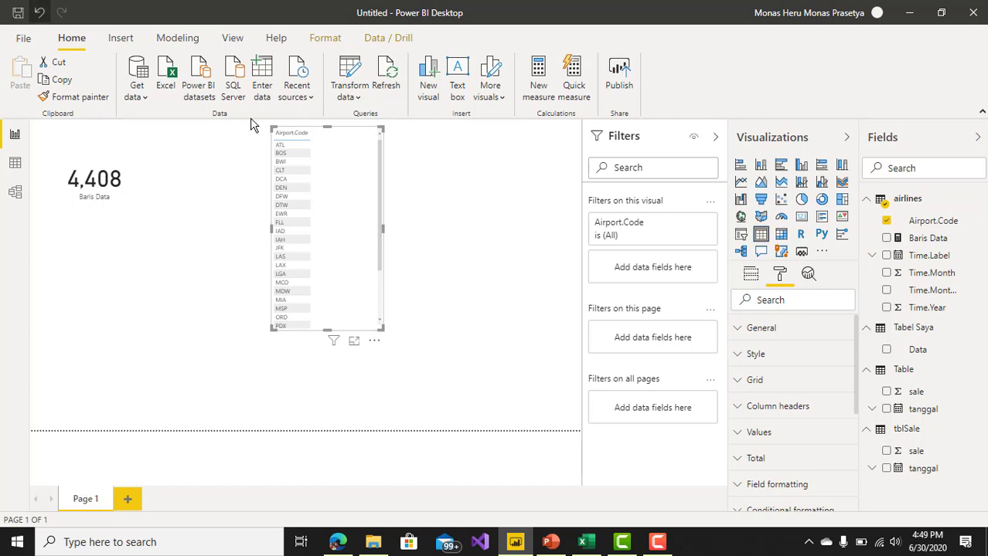
click(40, 14)
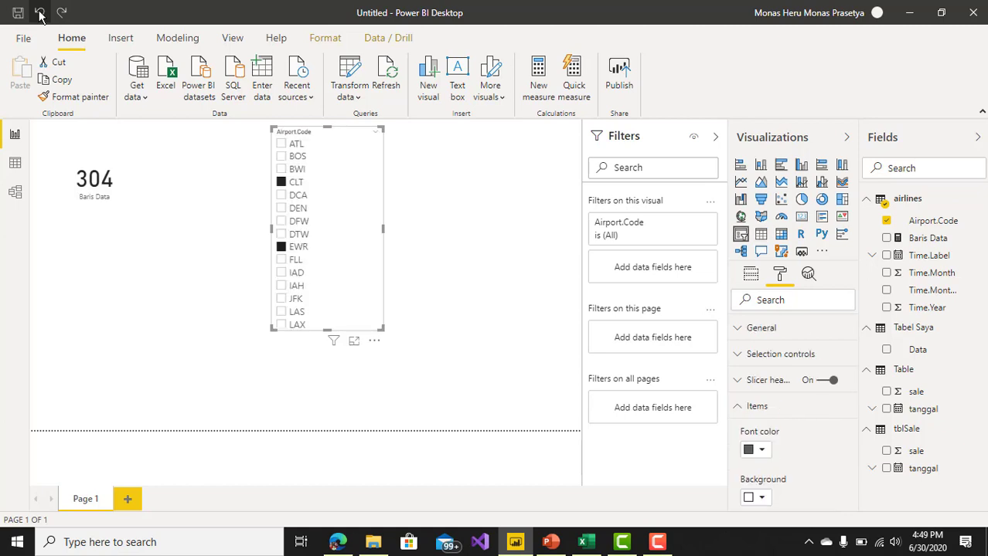
click(531, 256)
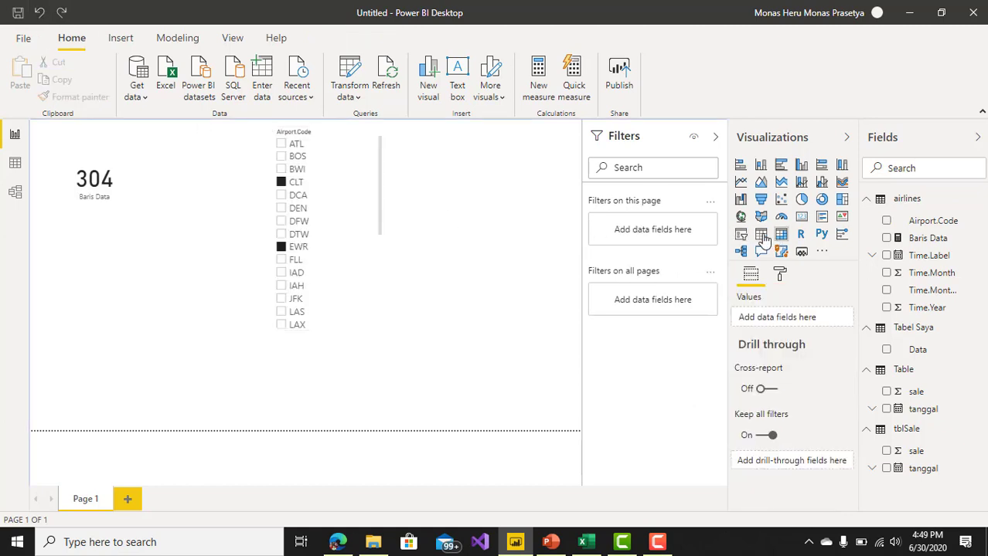
click(761, 235)
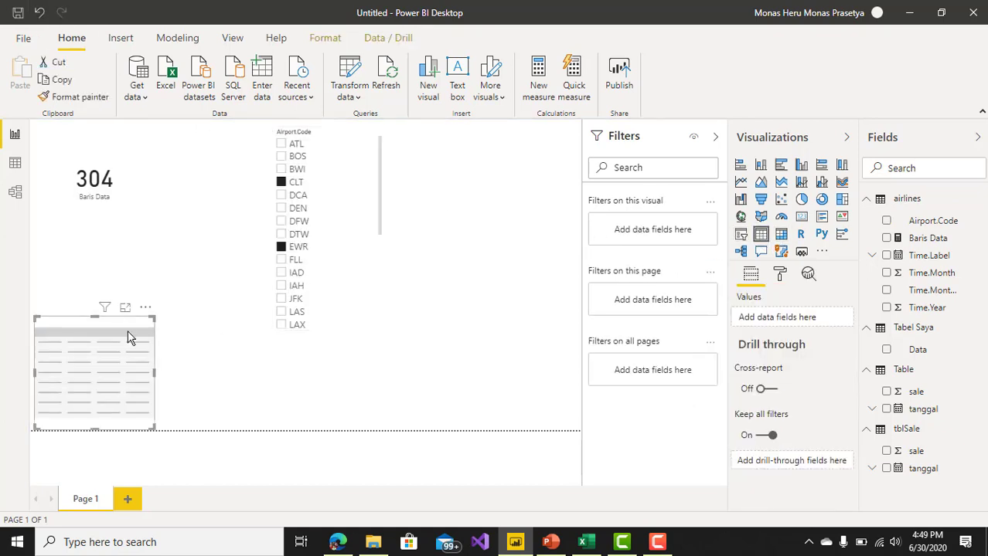
drag(120, 329, 122, 247)
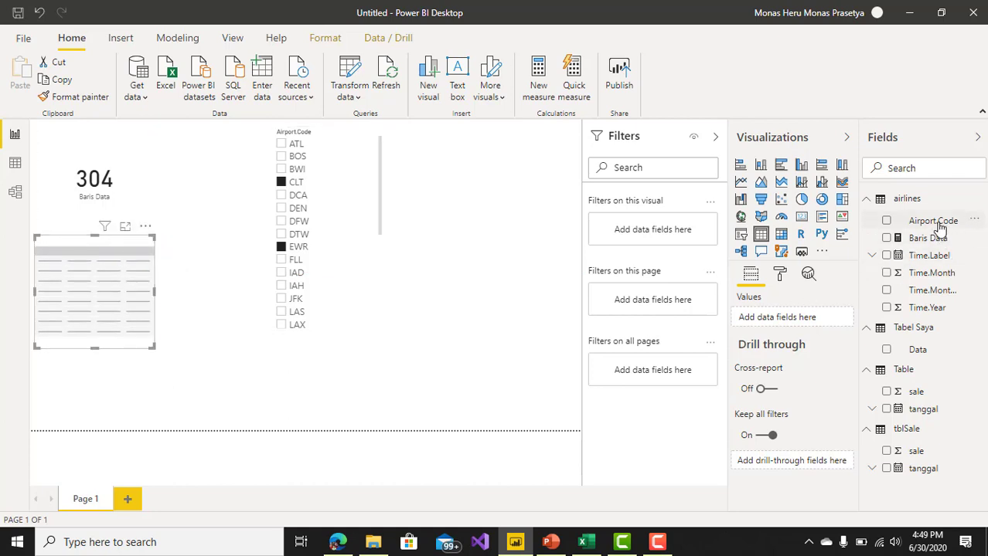
Fill the table with Airport.Code and Baris Data at 18 pt value text, totalling 304.
drag(935, 221, 102, 280)
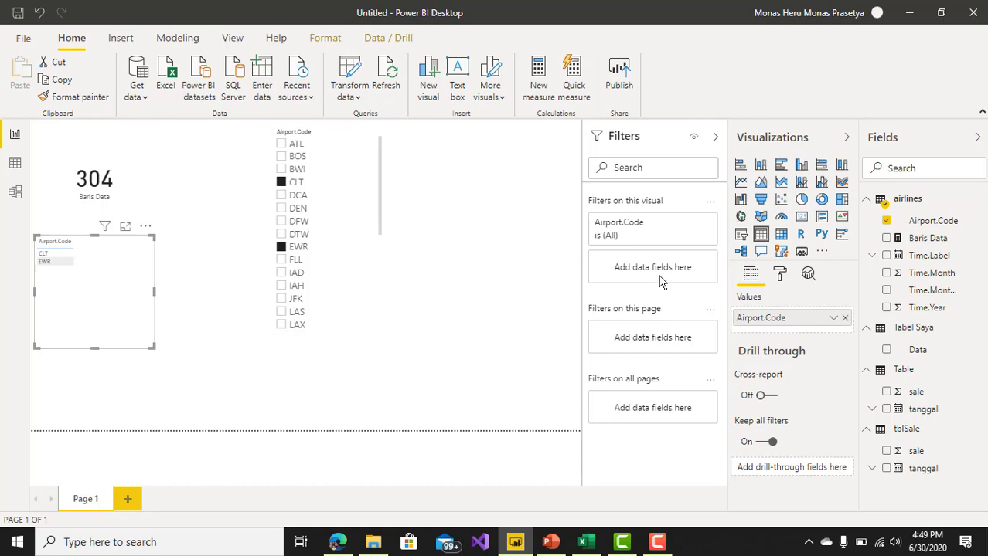
click(781, 275)
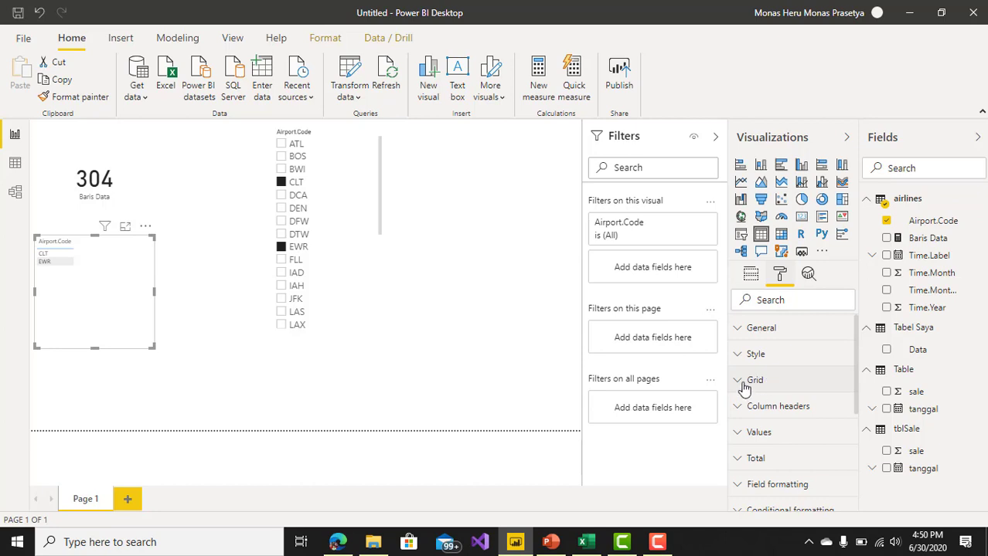
click(744, 385)
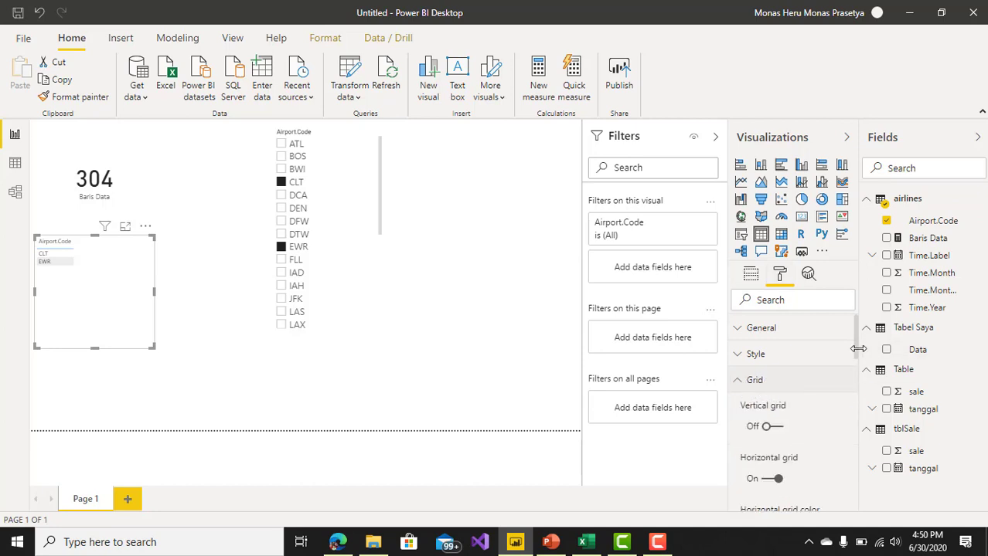
scroll(860, 375, down, 2)
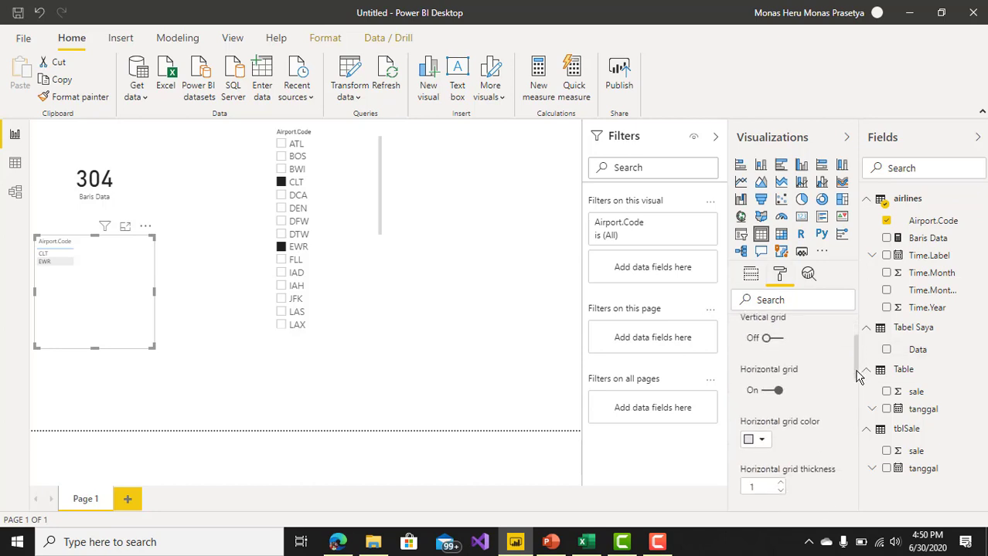
drag(858, 375, 858, 426)
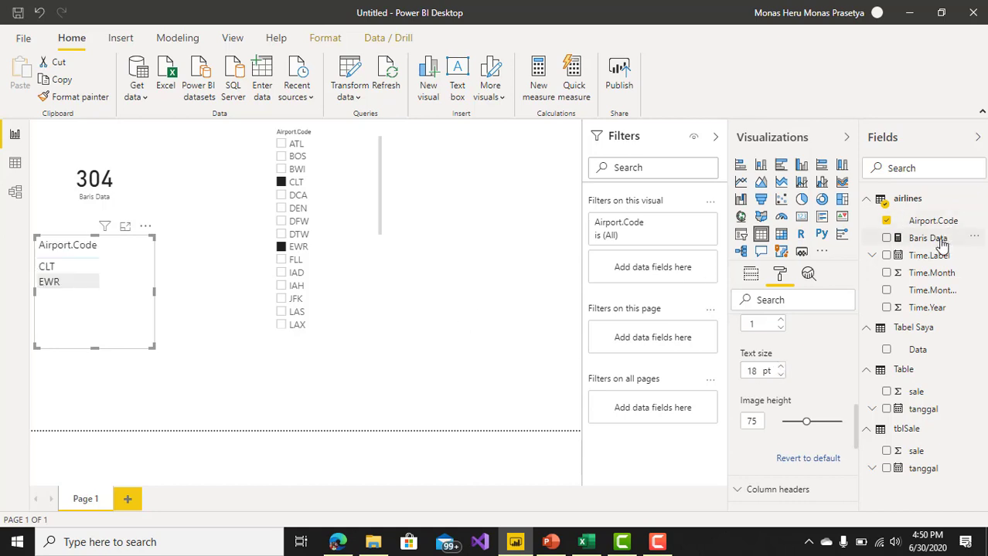
drag(941, 245, 137, 290)
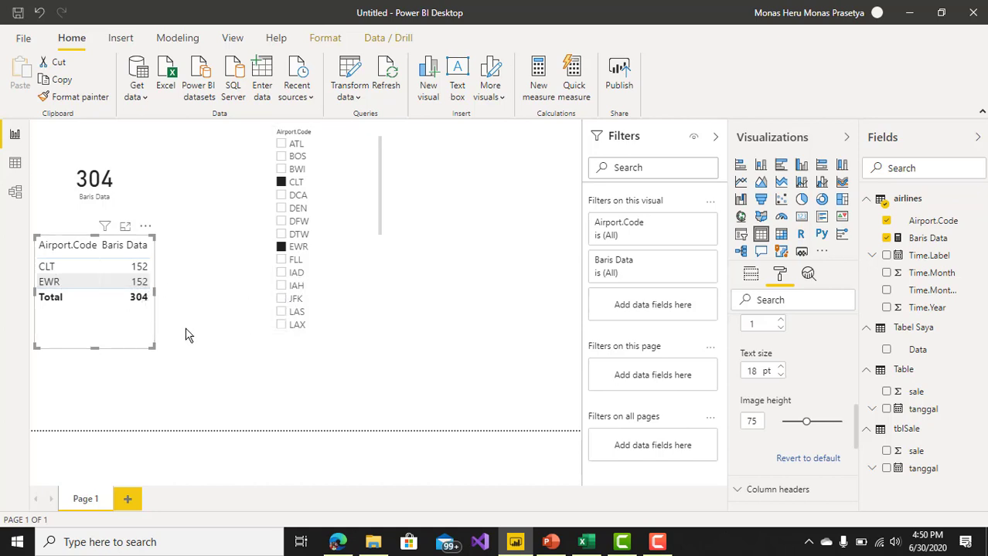
Add JFK to the slicer selection for a 456 total, and widen the table visual.
click(281, 299)
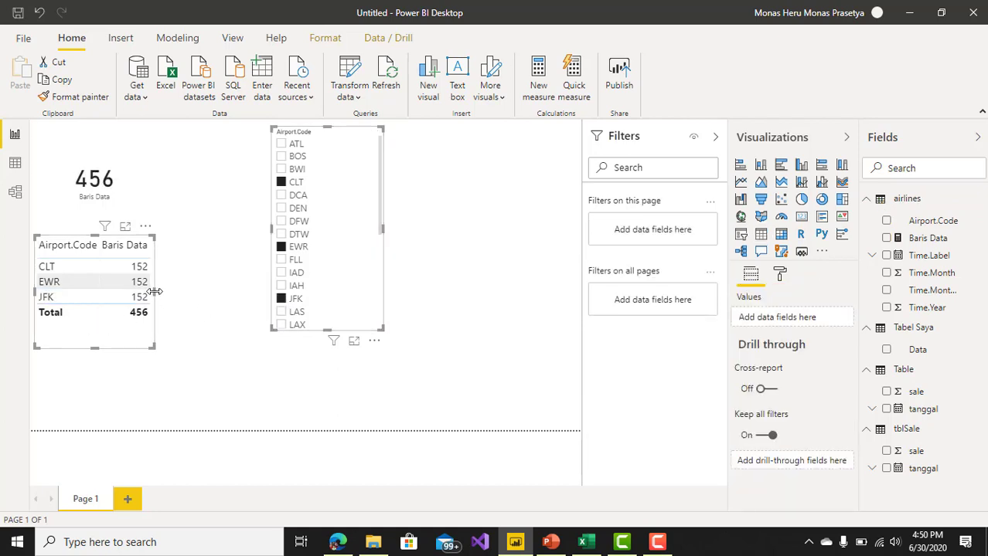
drag(154, 291, 240, 295)
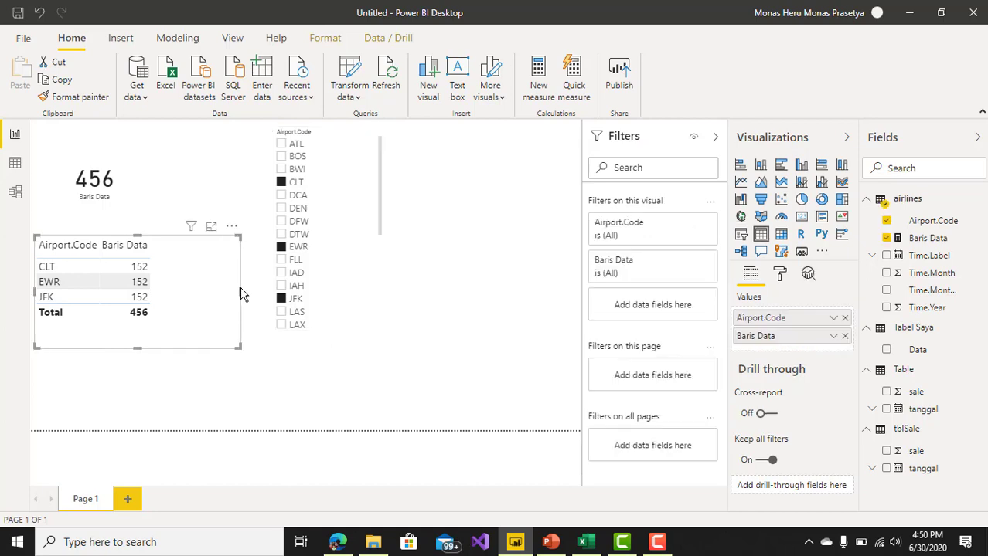
click(479, 262)
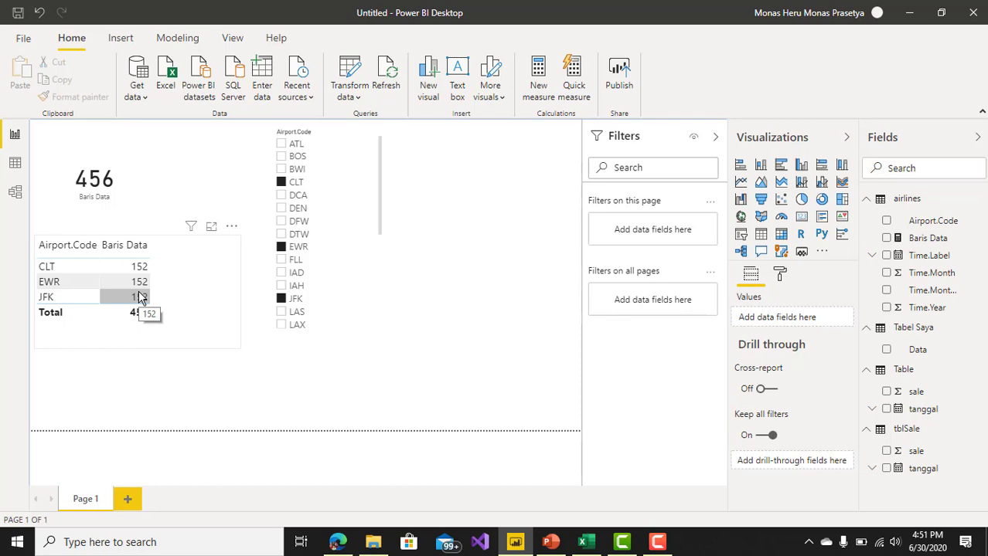
click(348, 136)
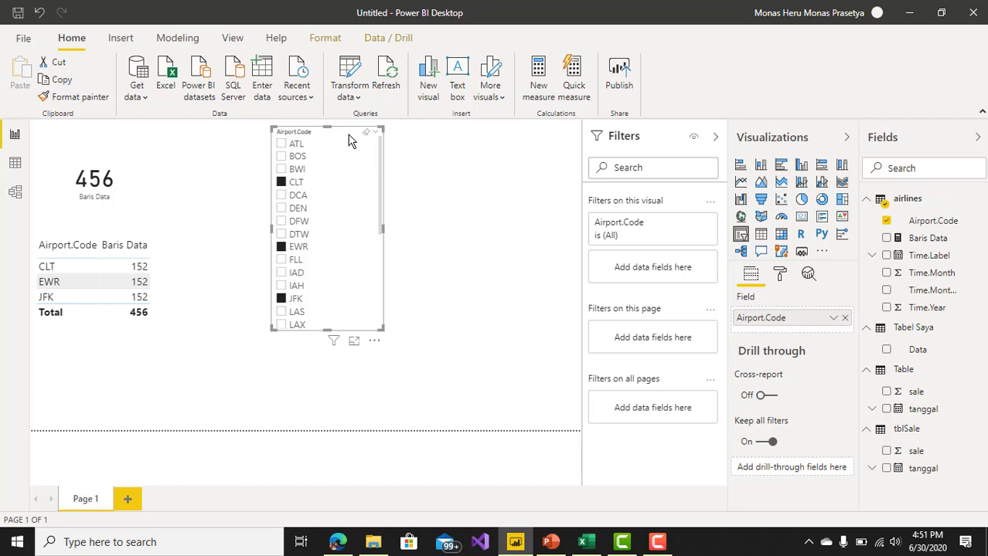
click(232, 159)
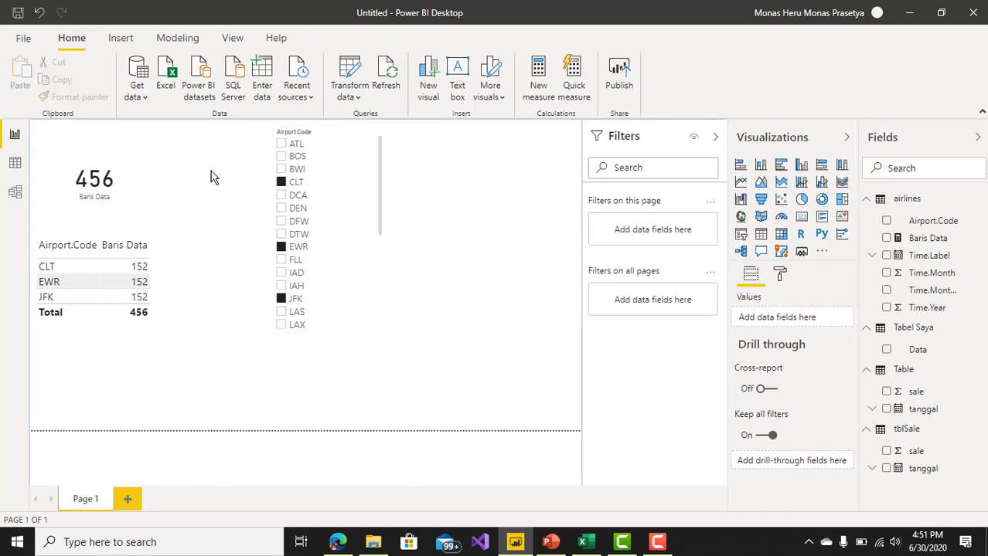
Clear all Airport.Code slicer selections so totals read 4,408, with 152 per airport.
click(150, 180)
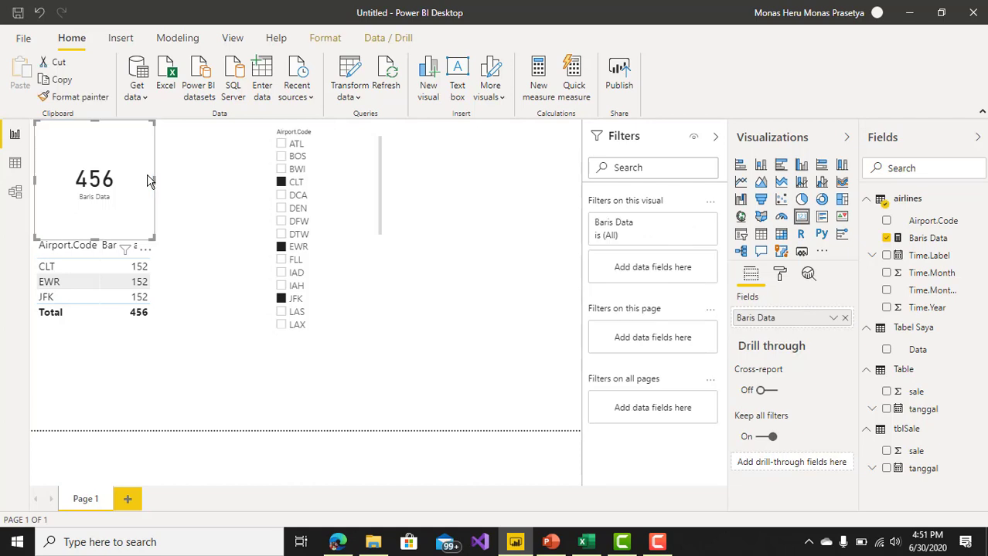
click(294, 184)
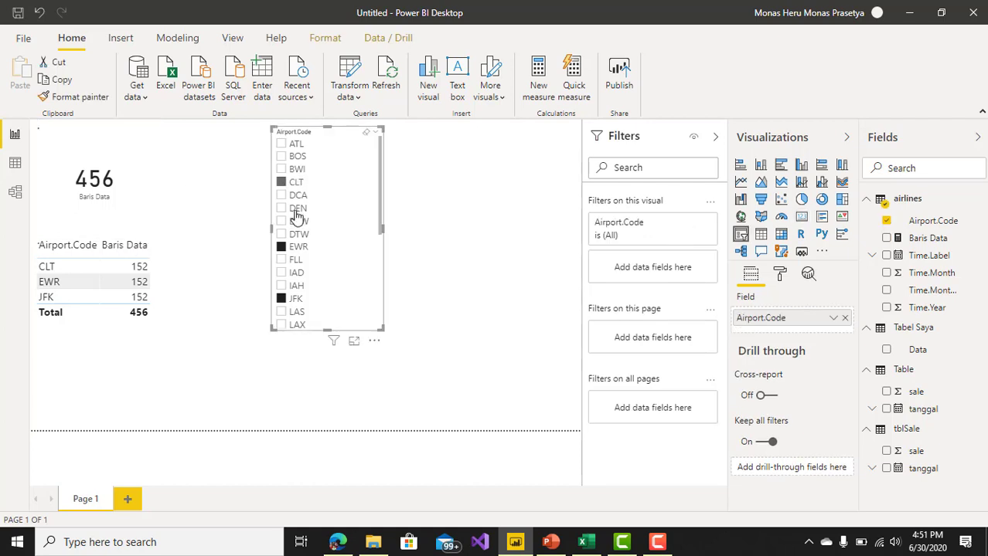
click(285, 184)
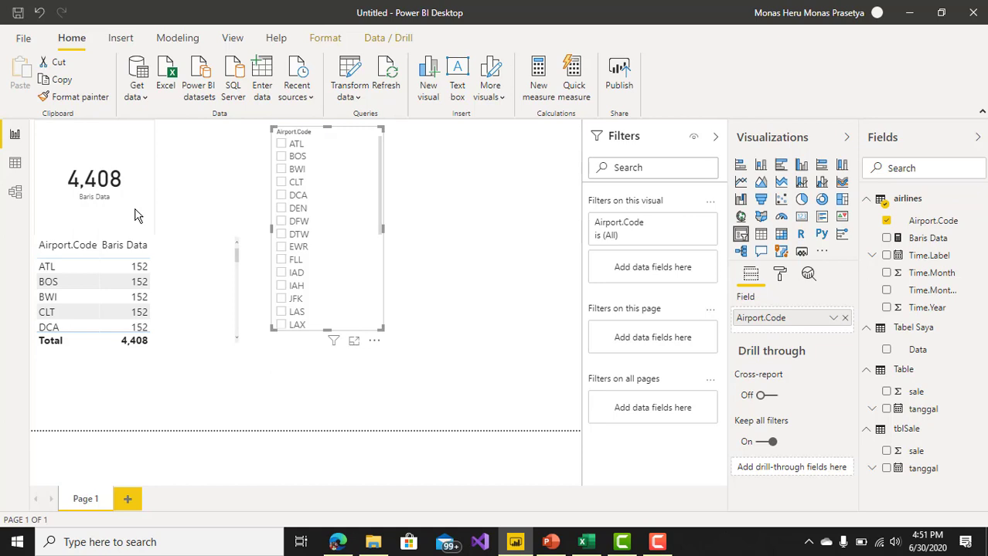
click(237, 267)
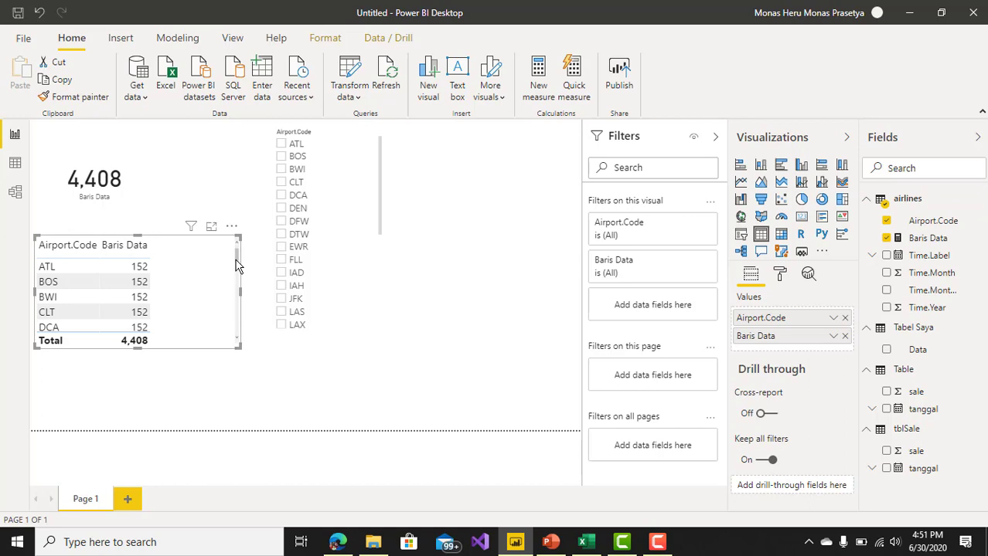
mouse_move(237, 267)
mouse_down()
mouse_move(239, 325)
mouse_move(239, 257)
mouse_up()
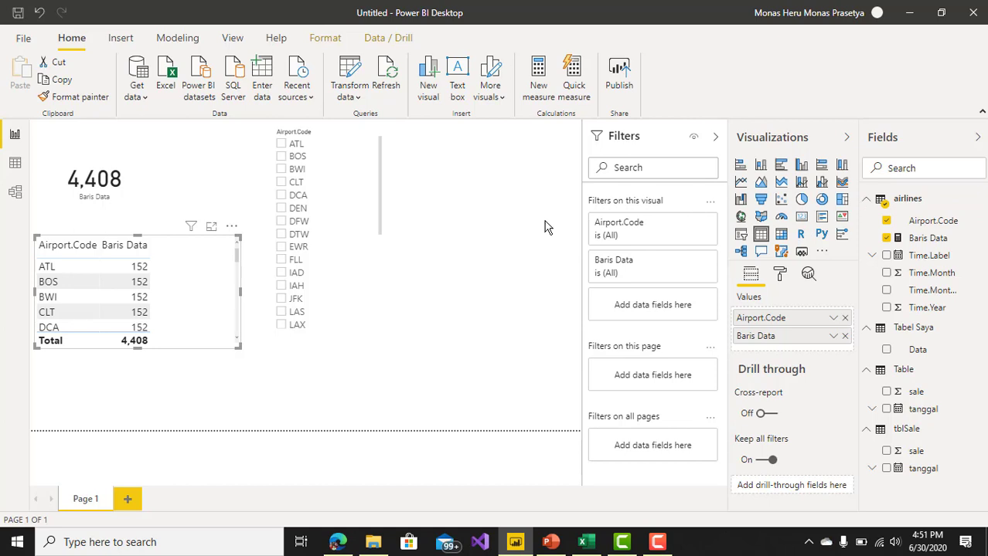
Paste the copied Baris Data formula into a new measure in the airlines table.
click(931, 239)
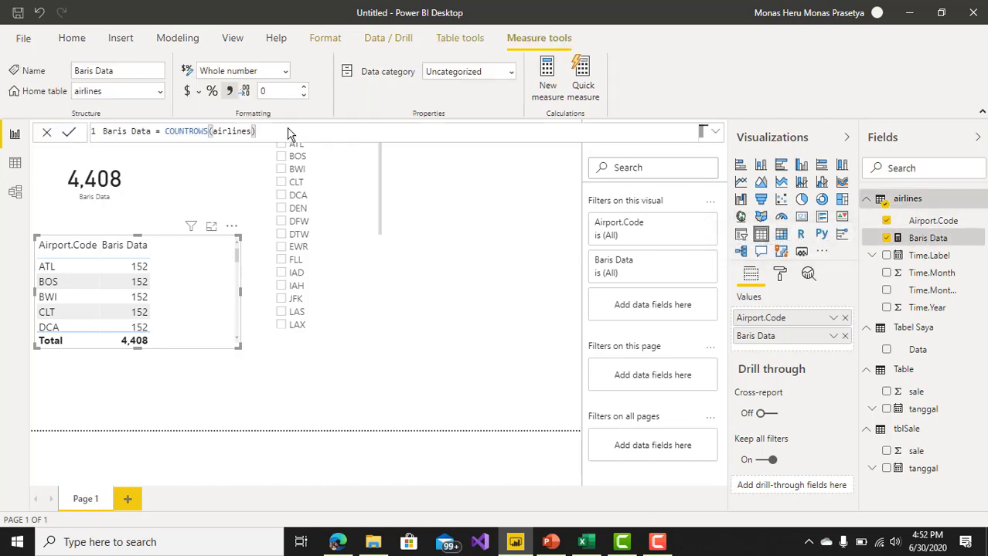
click(99, 126)
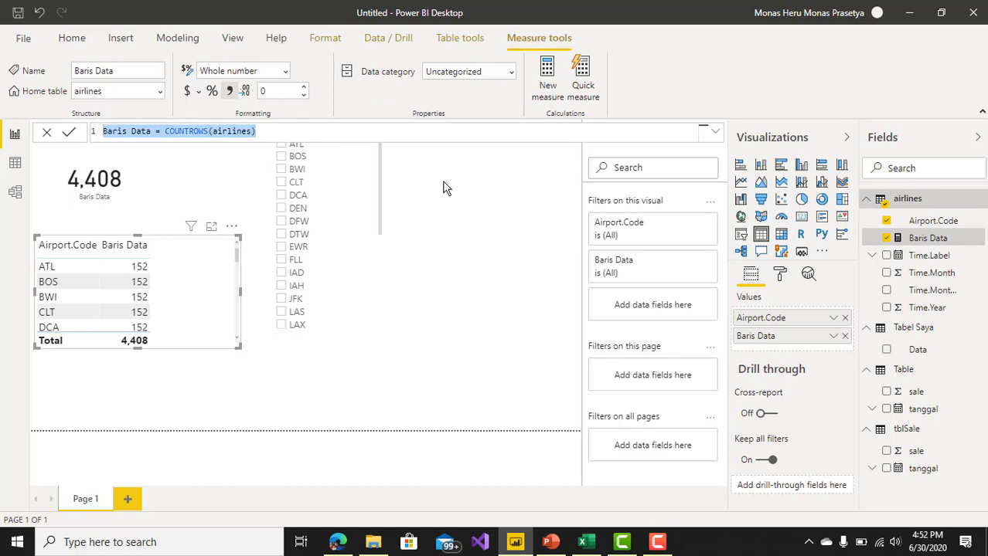
right_click(907, 200)
click(907, 219)
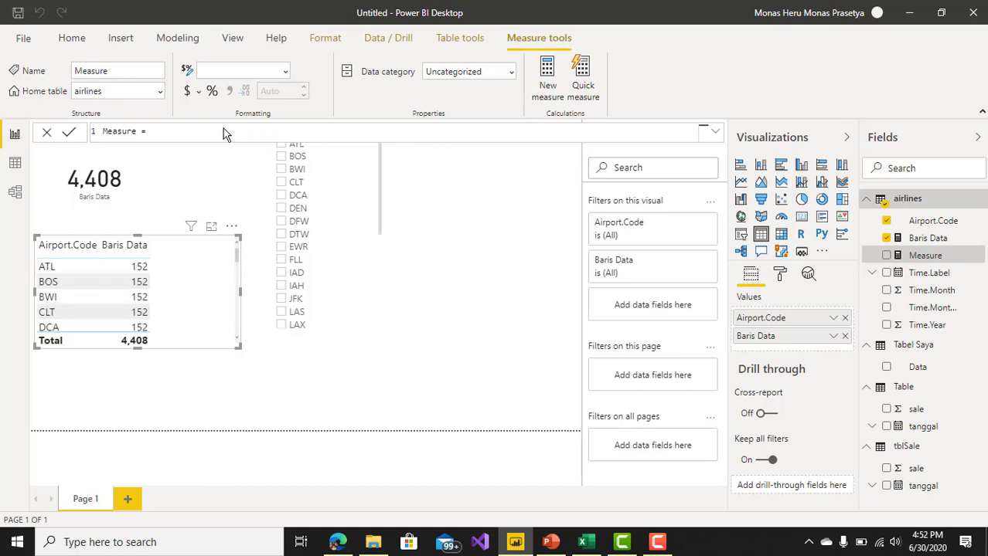
drag(226, 133, 42, 126)
text(Baris Data = COUNTROWS(airlines))
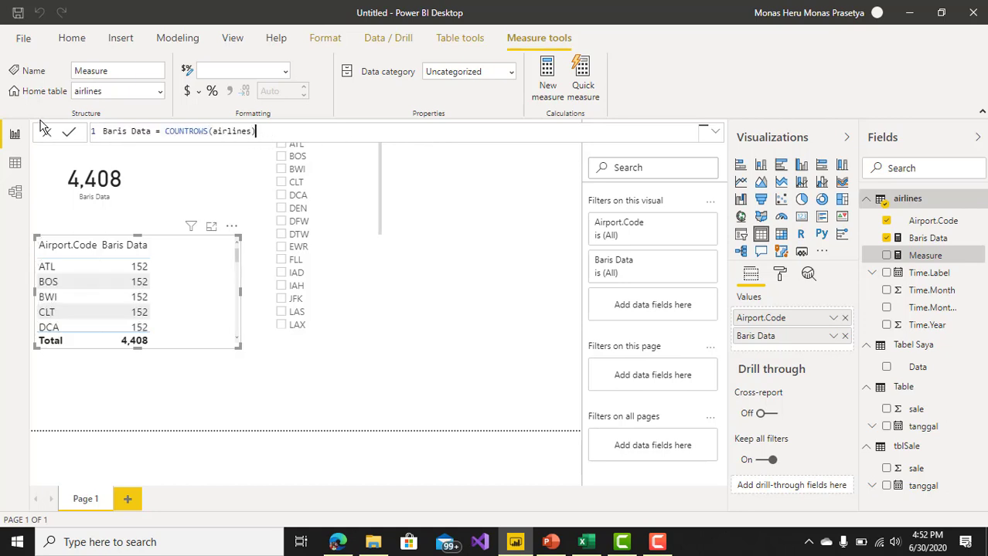
Wrap the table in ALL so the formula reads COUNTROWS(ALL(airlines)).
text(all)
click(237, 147)
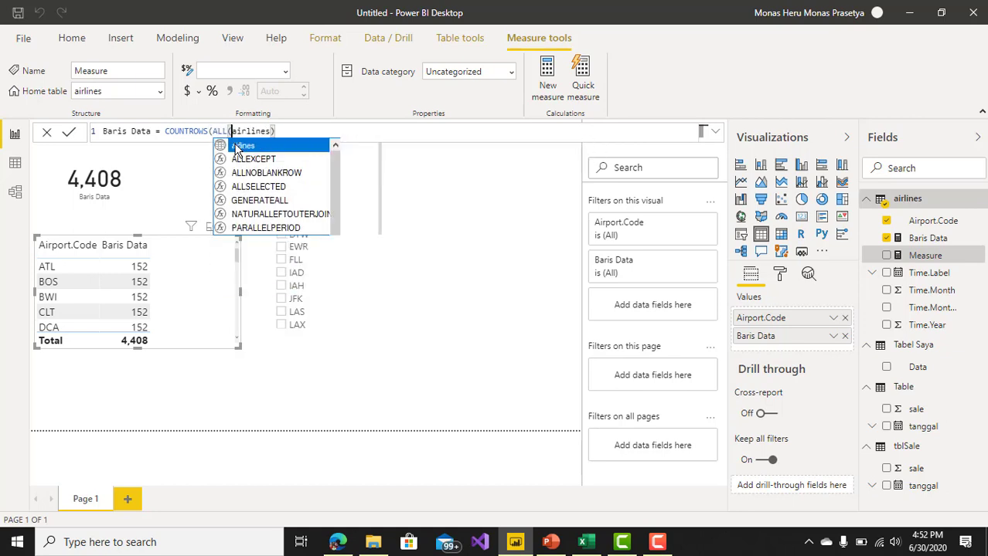
click(296, 125)
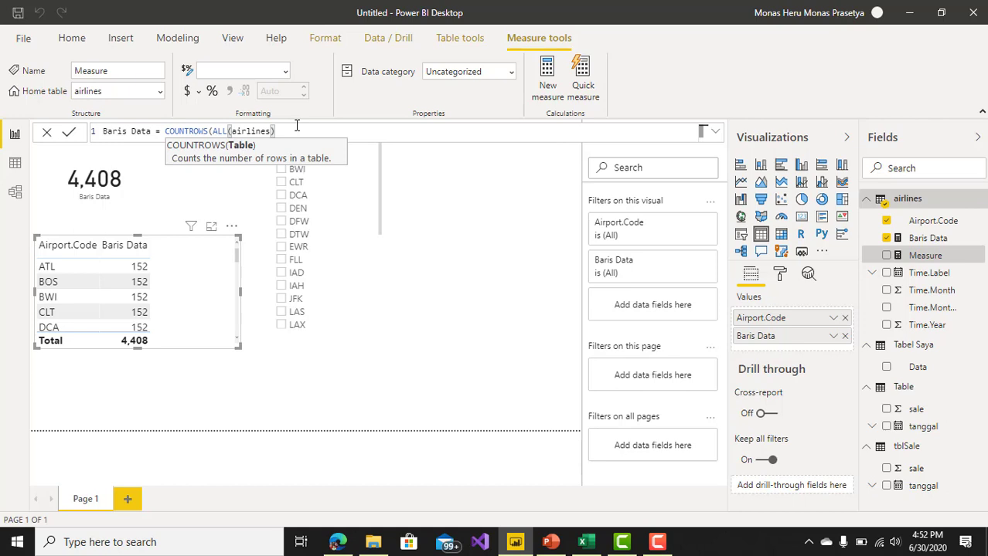
text())
key(Return)
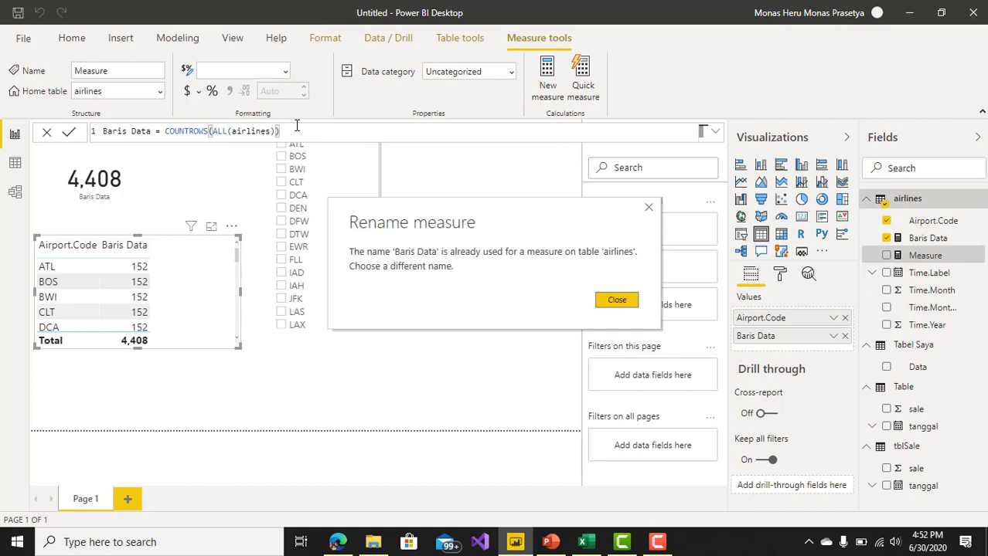
Rename the duplicate-named measure to Baris Semua Data and commit it.
click(617, 300)
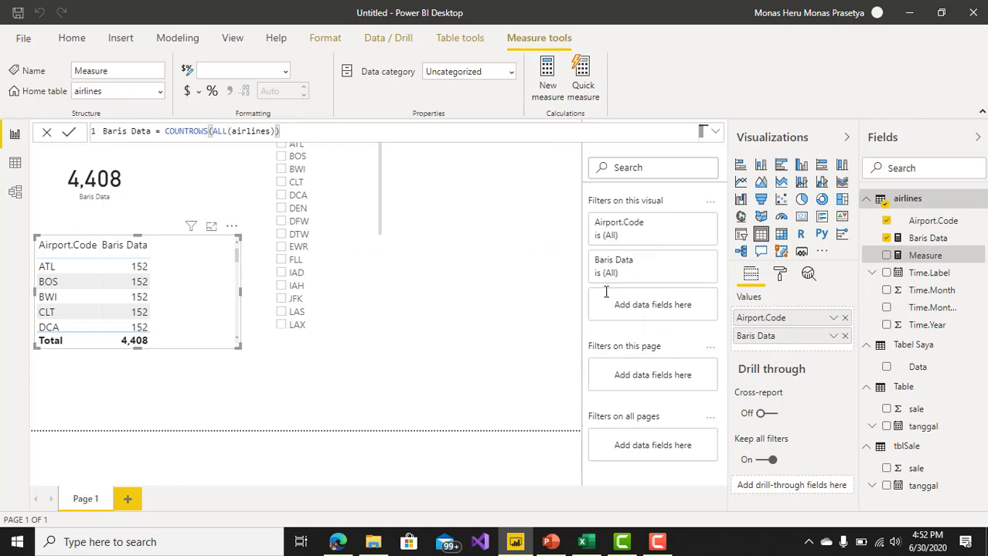
double_click(153, 131)
key(BackSpace)
key(BackSpace)
key(BackSpace)
key(BackSpace)
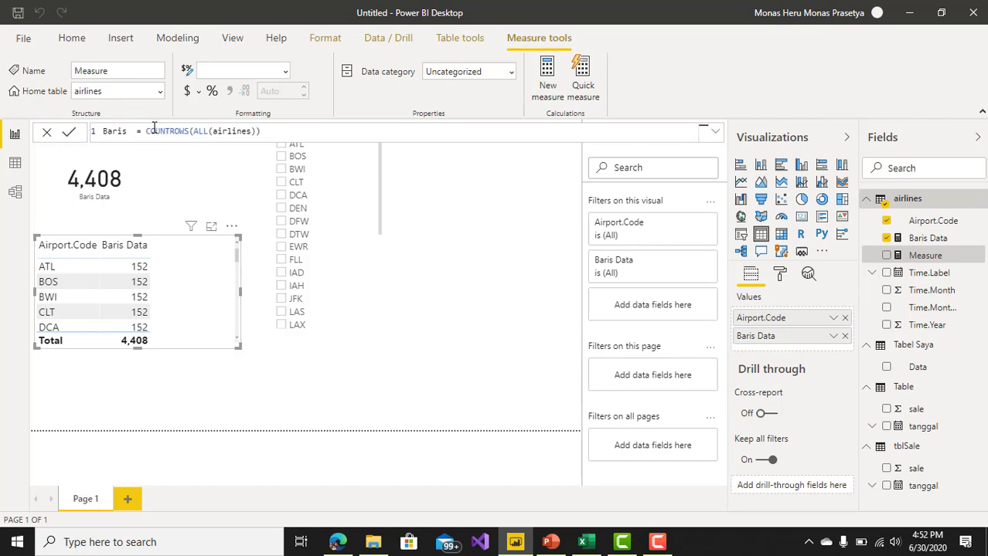
text(Semua)
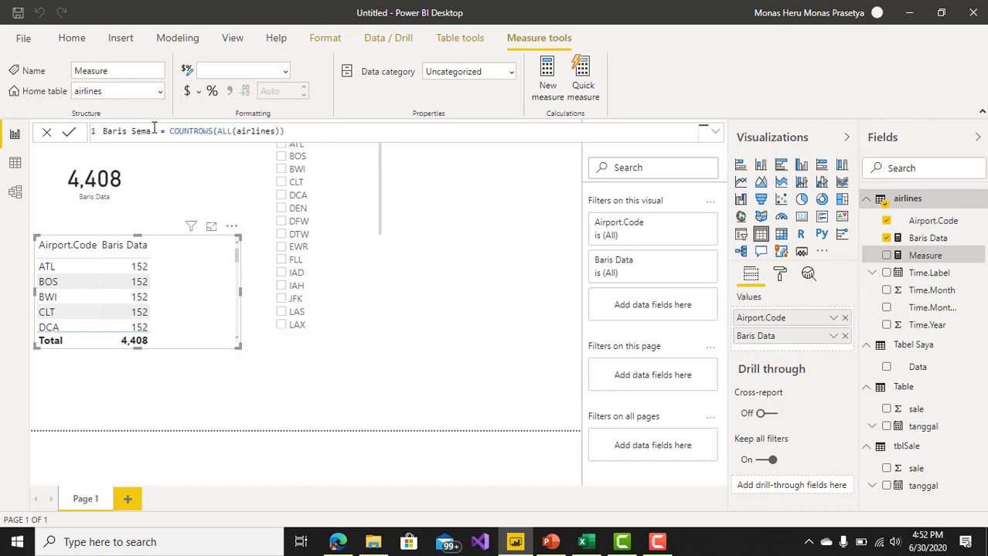
text( Dat)
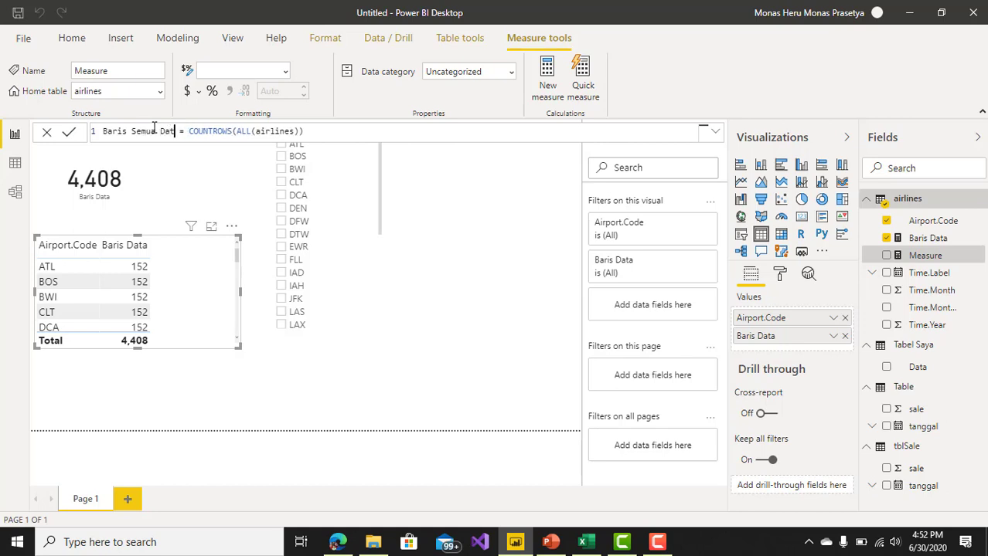
text(a)
click(361, 132)
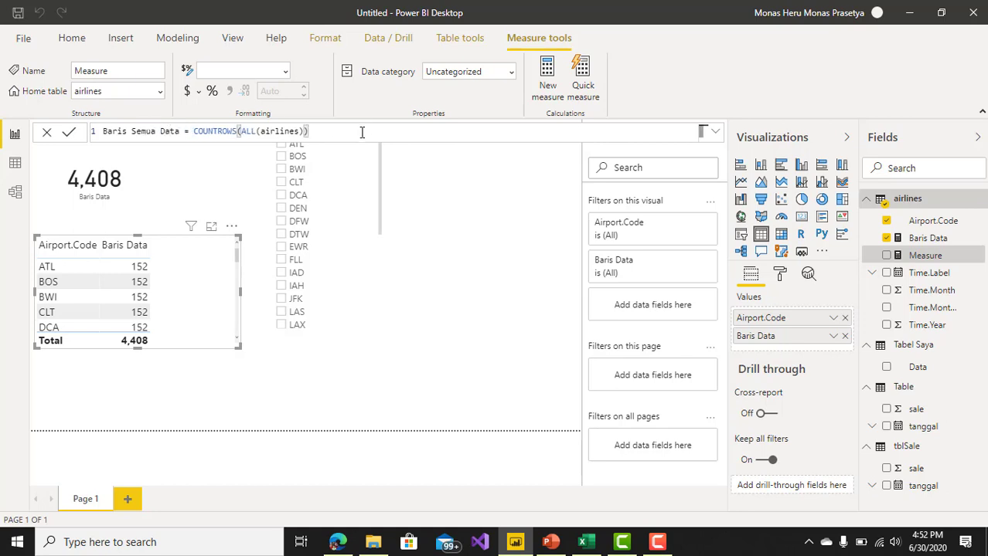
key(Return)
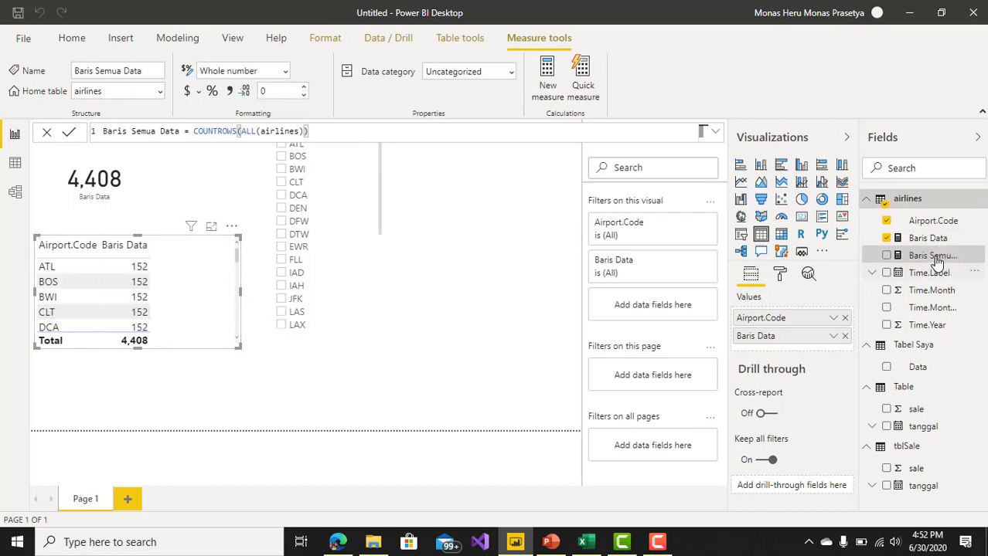
Add Baris Semua Data to the enlarged table and filter to CLT, showing 152 versus 4408.
drag(937, 260, 193, 292)
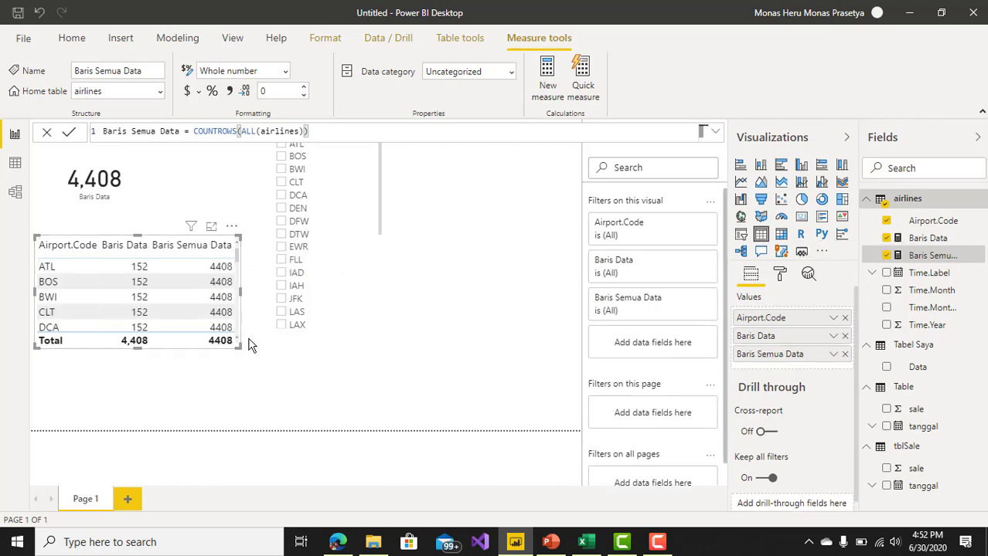
mouse_move(240, 354)
mouse_down()
mouse_move(268, 375)
mouse_move(261, 373)
mouse_up()
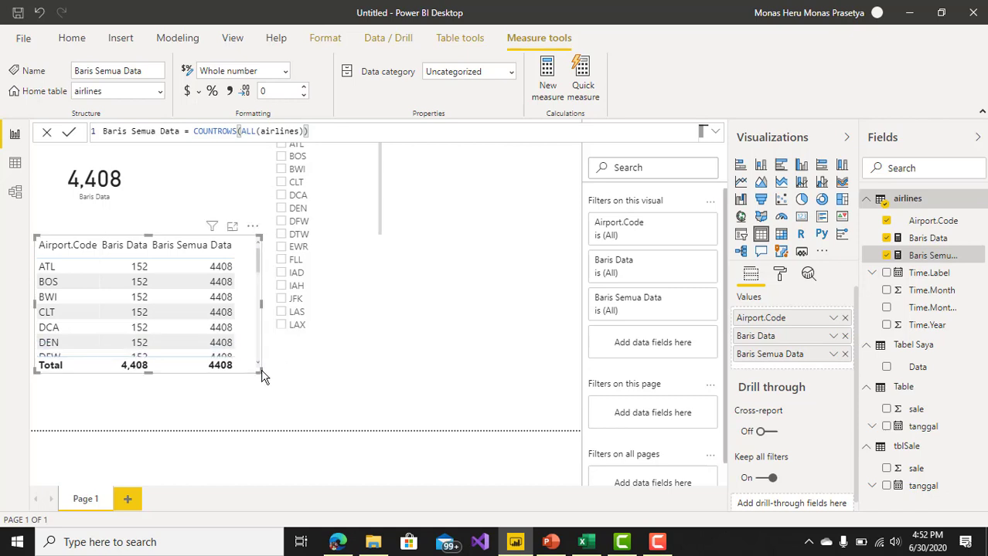
click(290, 184)
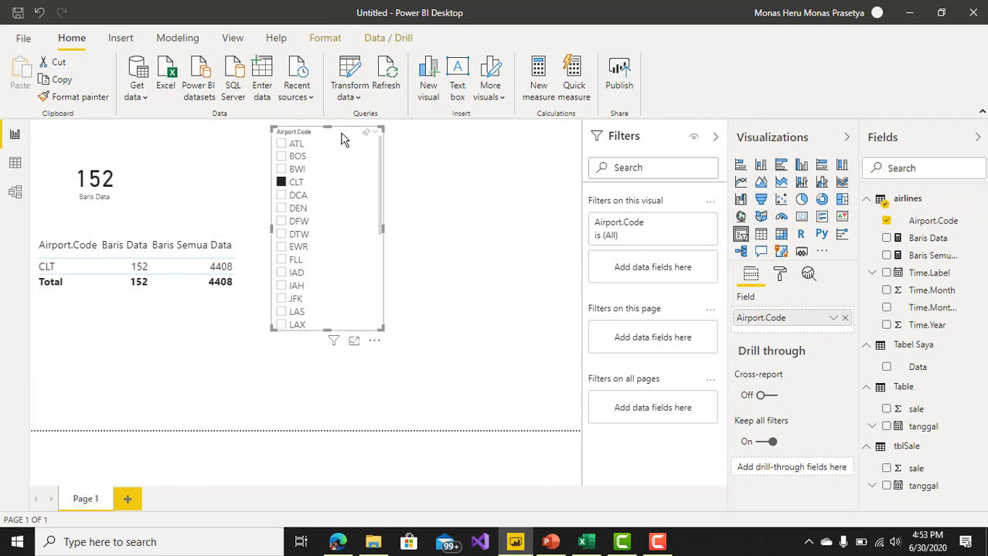
Shift the Airport.Code slicer right and stretch the table visual wider.
drag(344, 137, 479, 143)
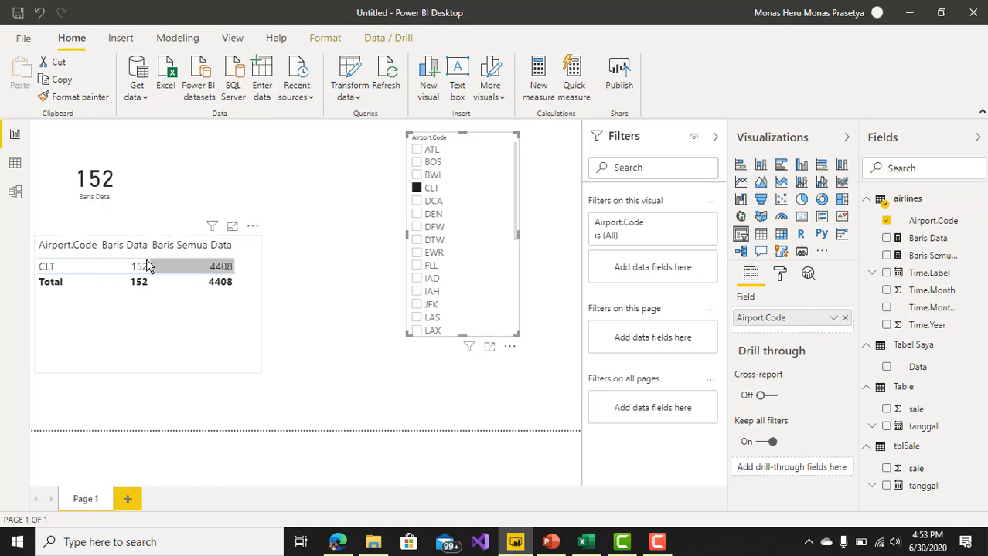
click(265, 303)
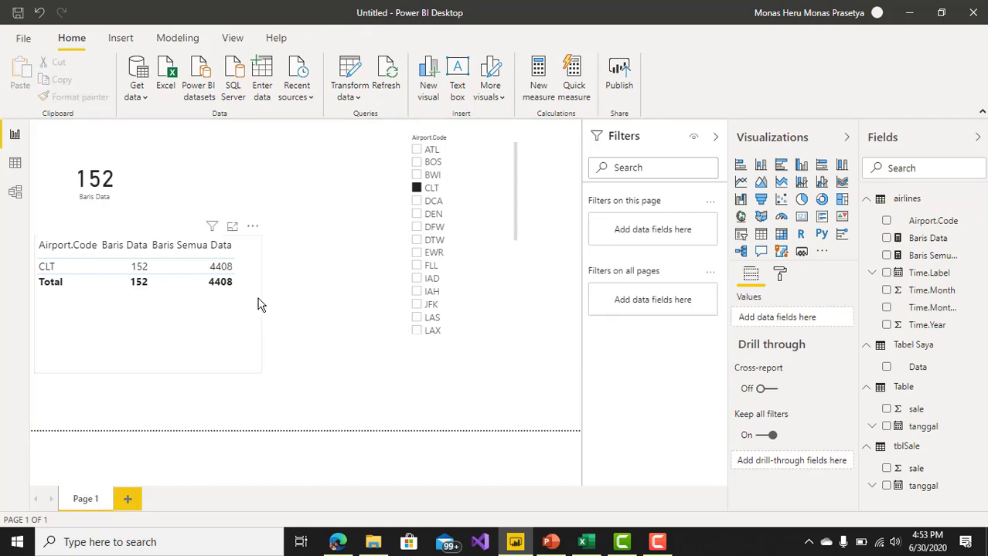
click(260, 301)
drag(260, 303, 369, 306)
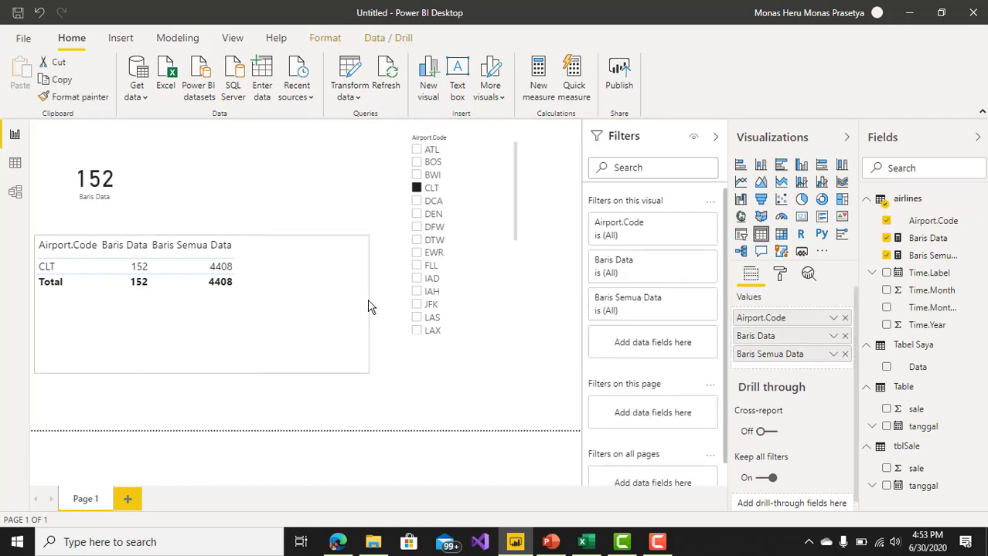
click(424, 388)
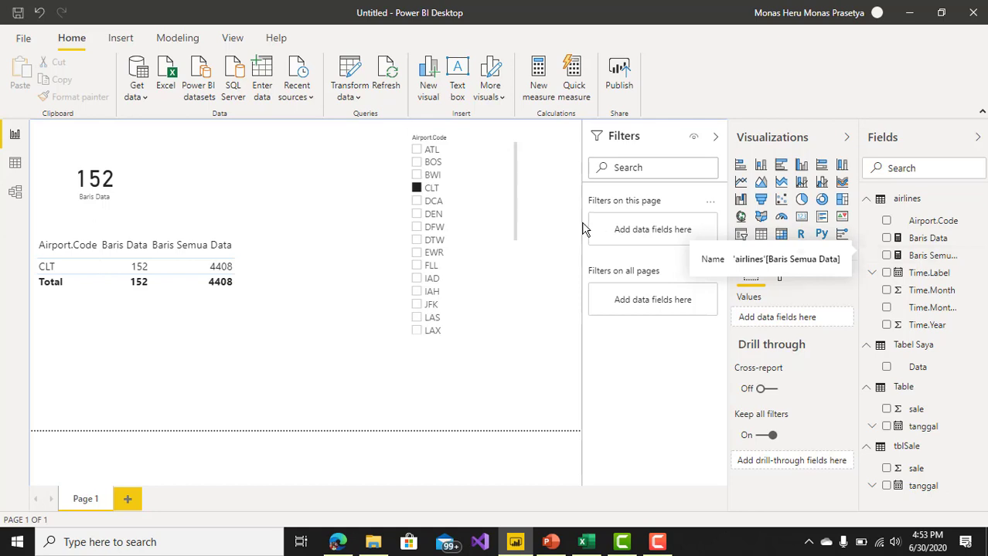
Create the measure 'pct jumlah = [Baris Data]/[Baris Semua Data]' in the airlines table.
click(899, 201)
right_click(899, 202)
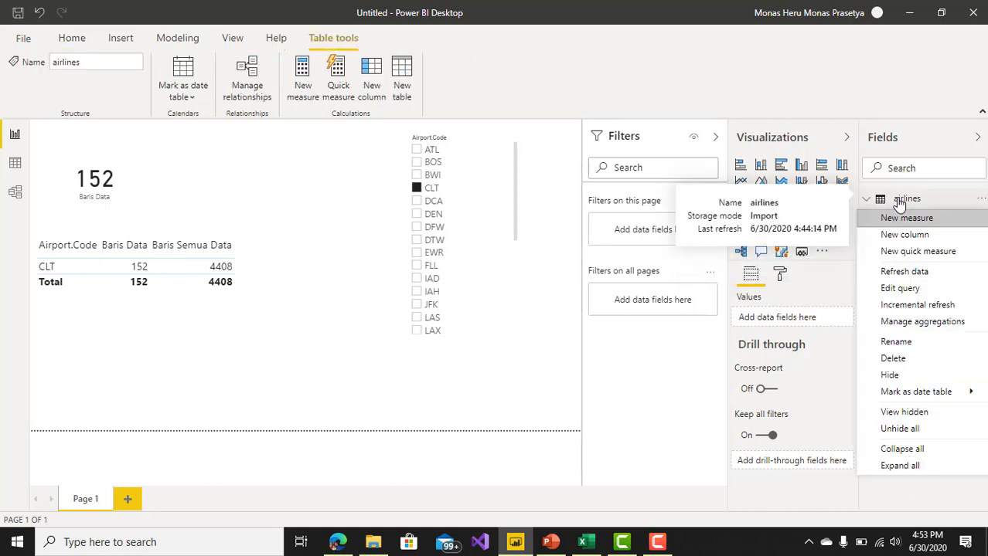
key(Escape)
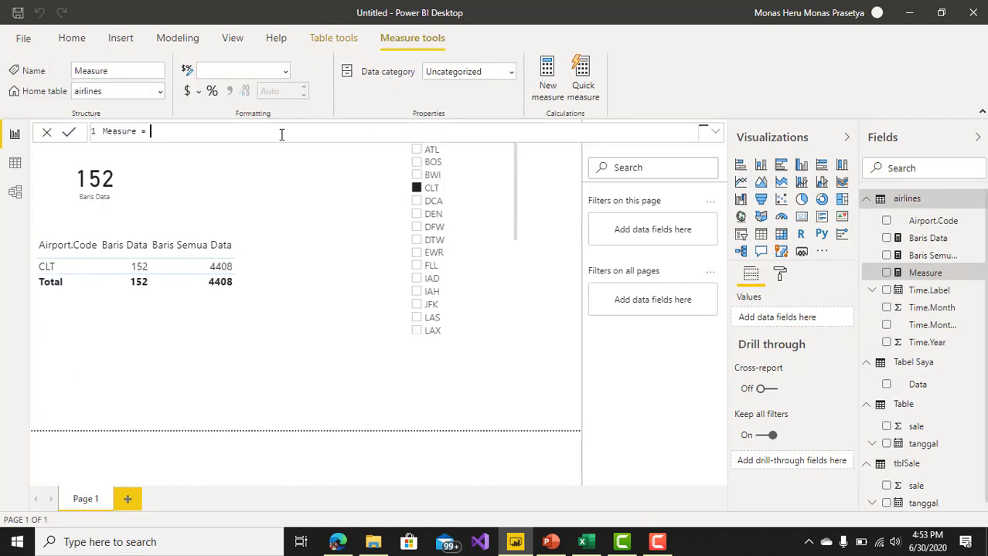
key(ctrl+a)
key(BackSpace)
text(umlah = [)
text(B)
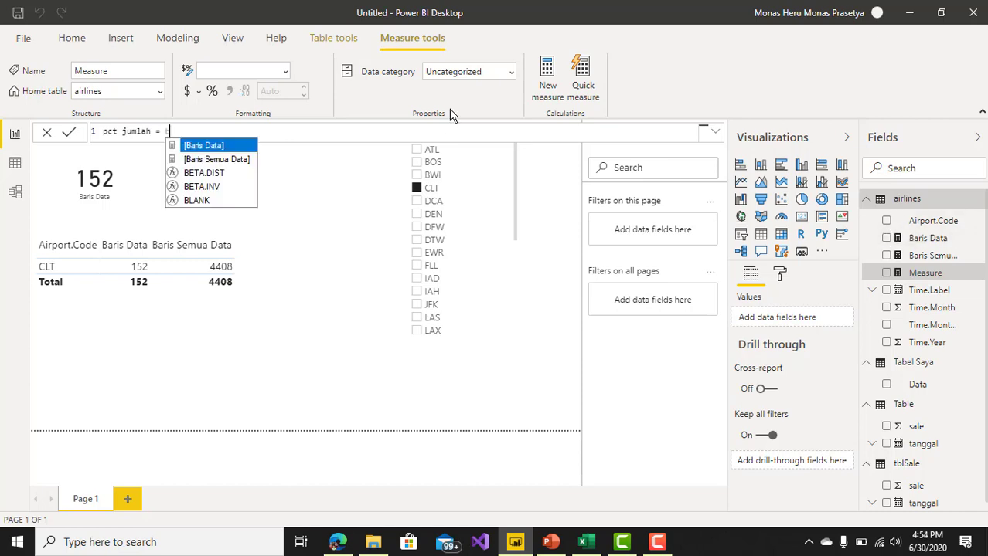
text(ar)
key(Tab)
text(/)
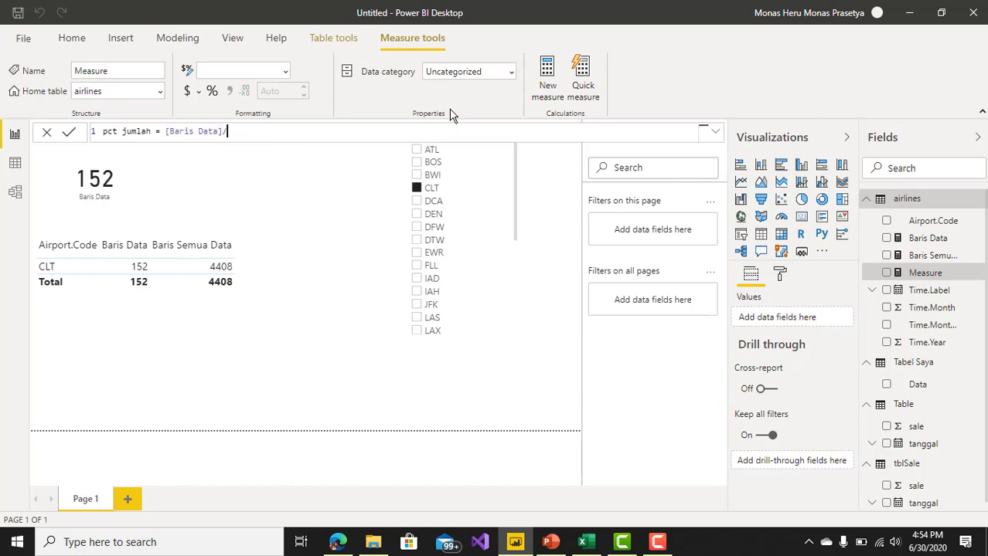
text([bar)
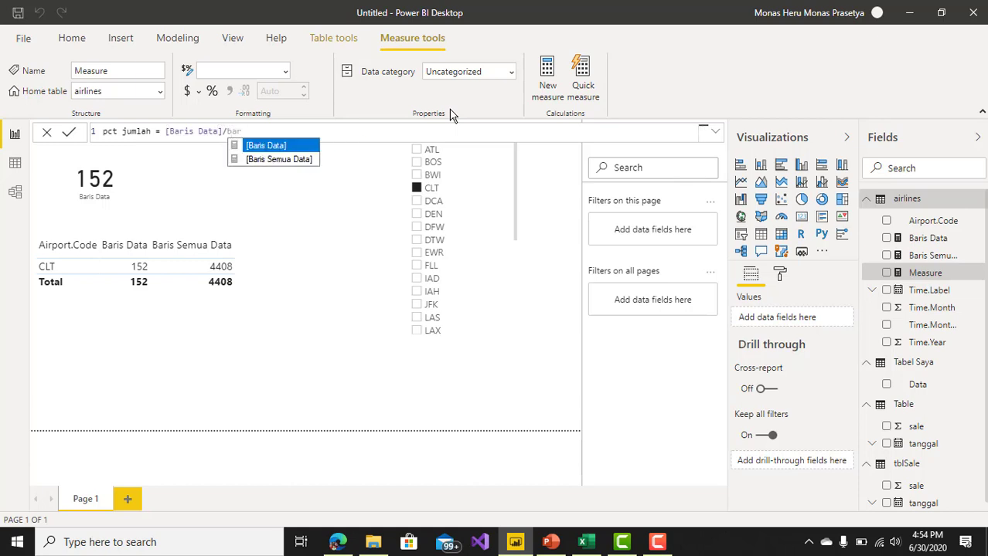
key(Down)
key(Tab)
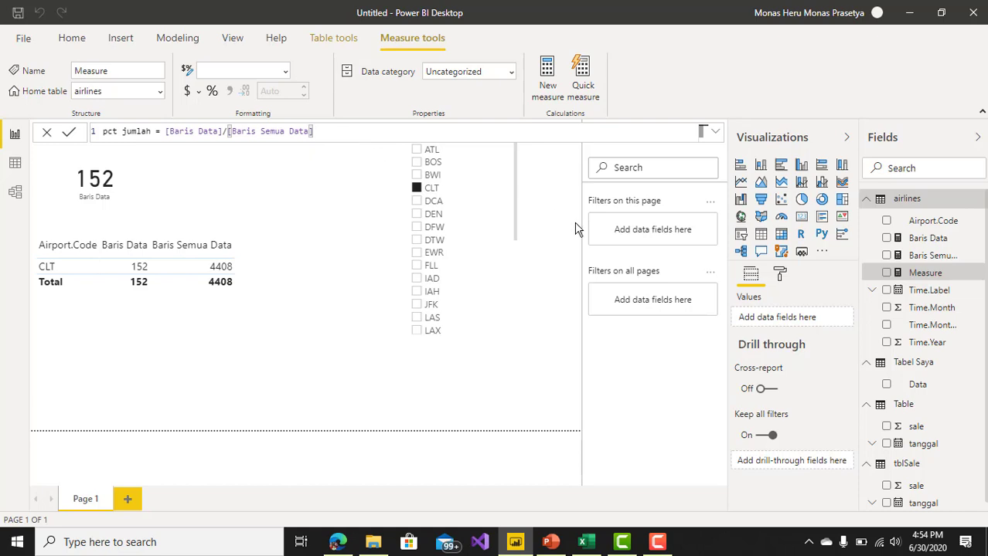
key(Return)
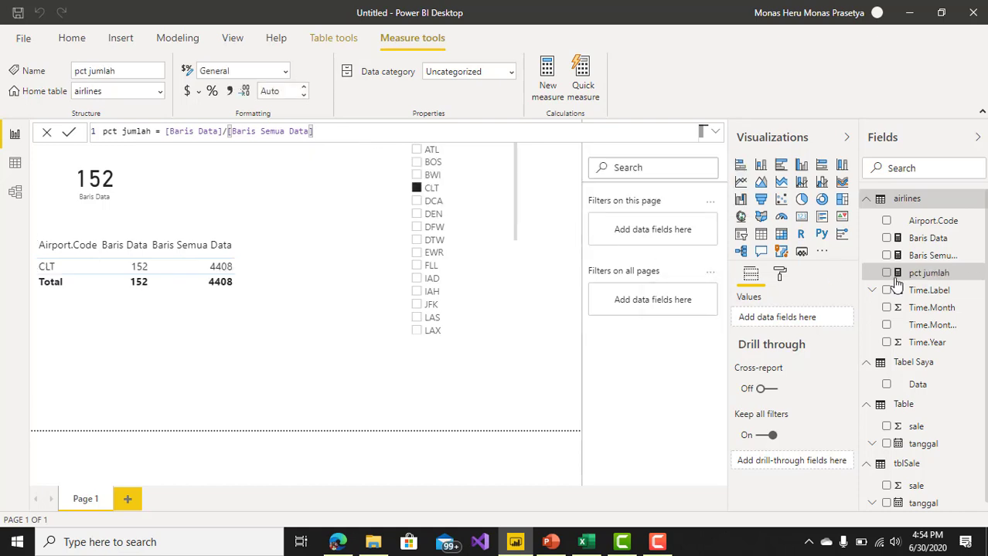
Drag pct jumlah toward the table visual and reselect the table.
drag(910, 280, 227, 270)
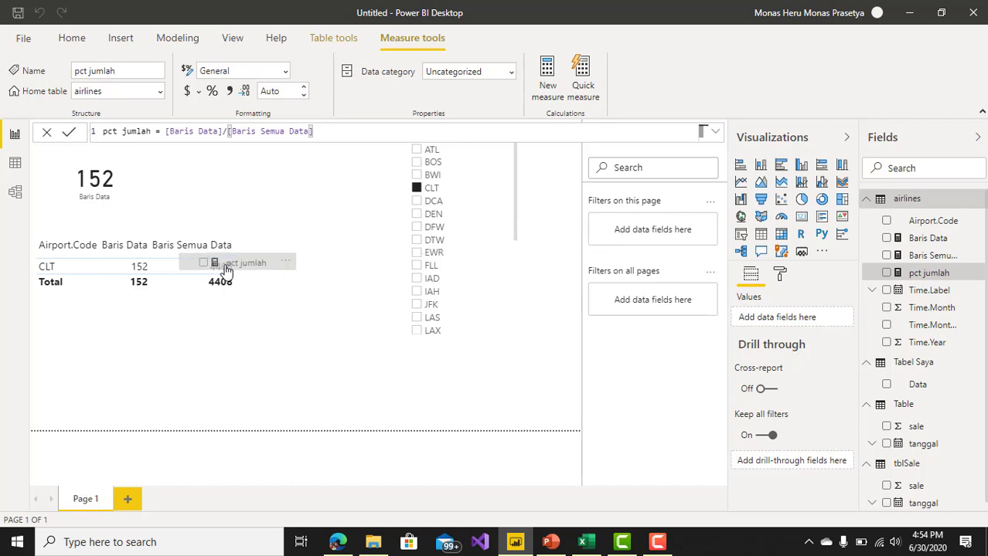
drag(226, 270, 498, 259)
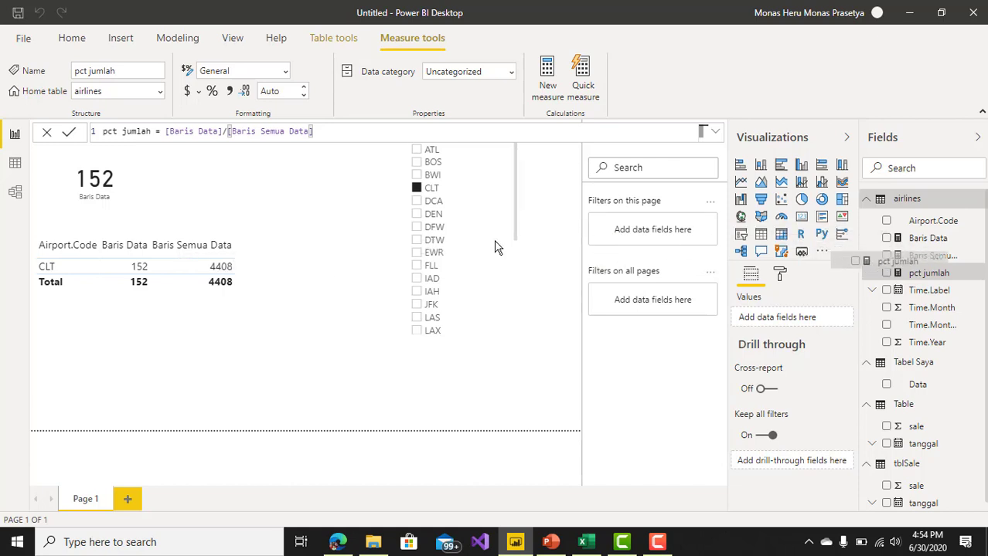
click(227, 249)
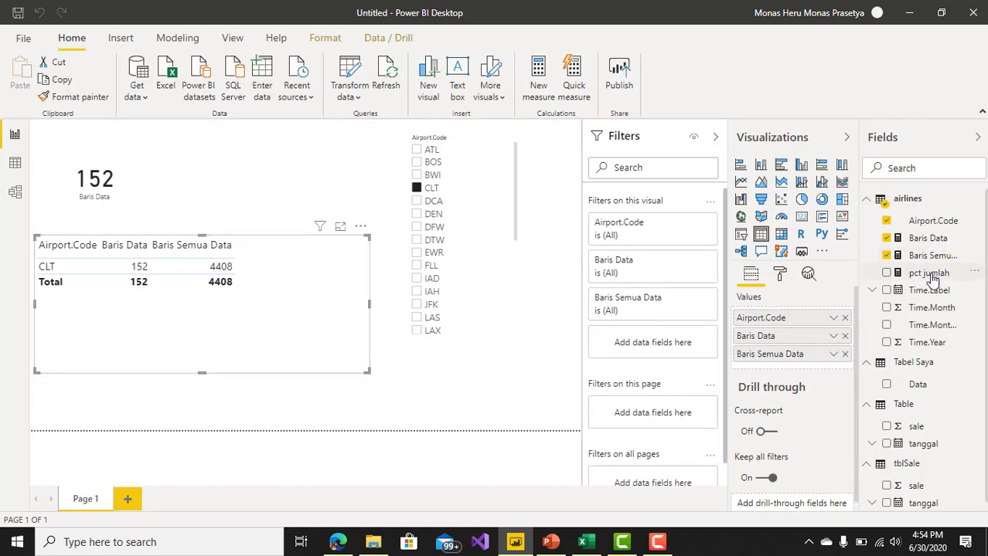
Add pct jumlah as a table column reading 0.03 for CLT, then select the measure.
drag(931, 275, 288, 284)
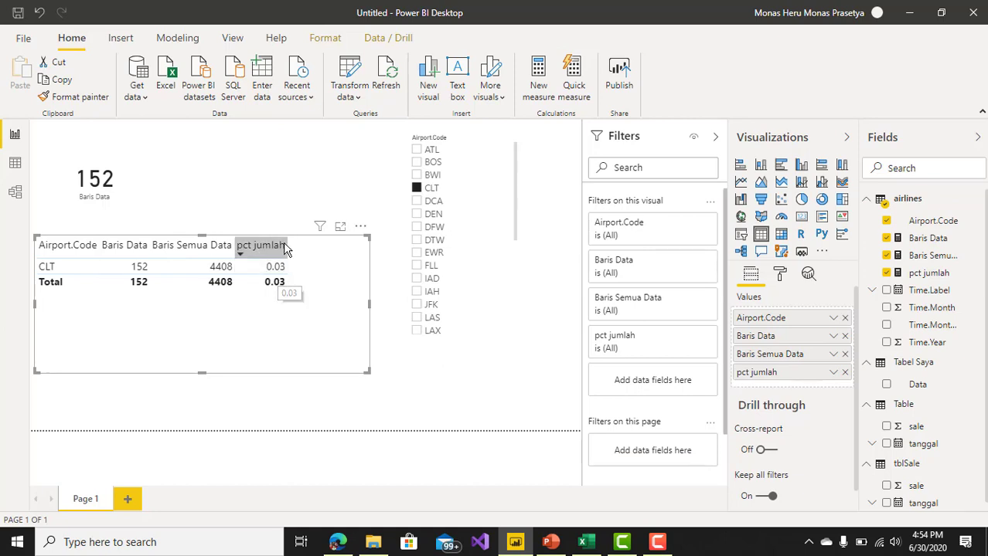
click(124, 40)
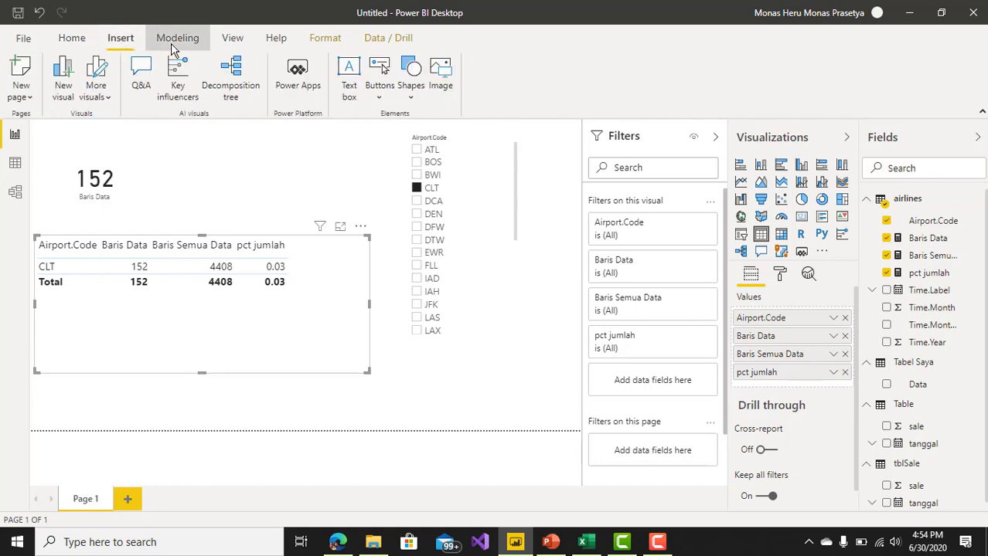
click(174, 44)
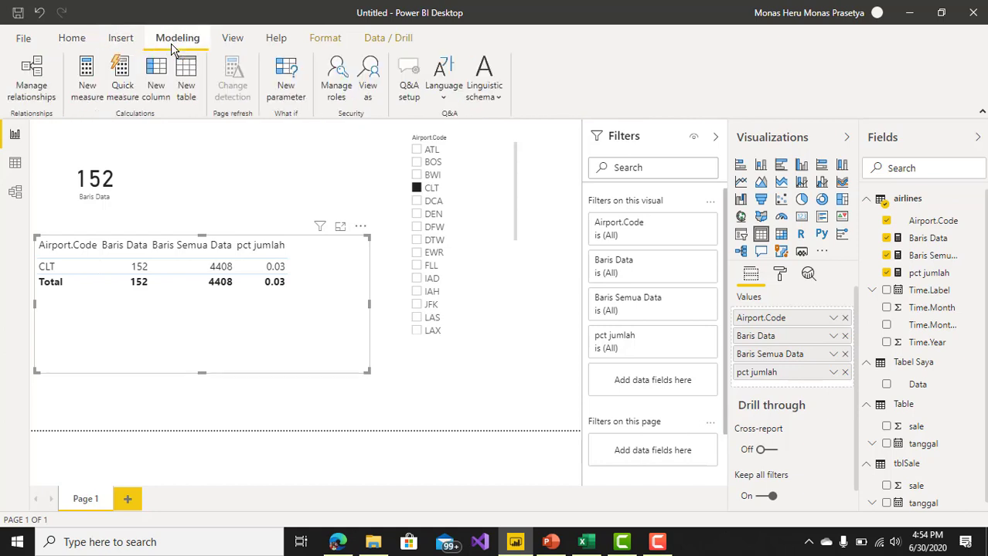
click(230, 38)
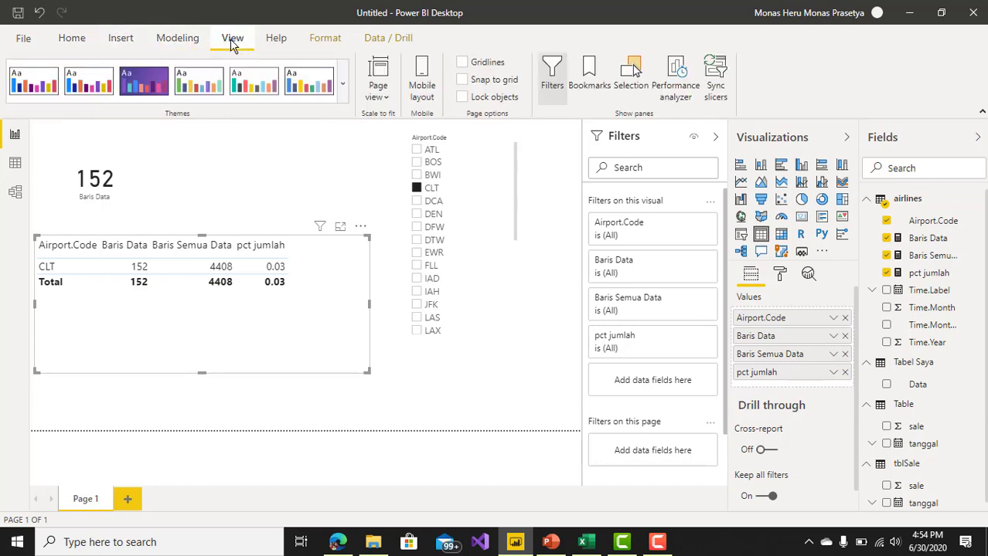
click(929, 275)
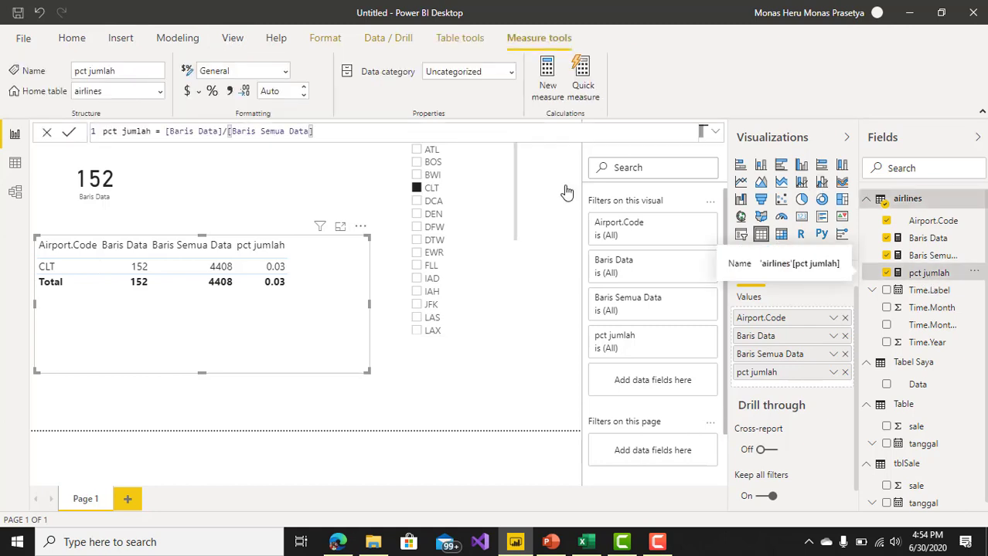
Apply Percentage format to pct jumlah so CLT and the total read 3.45%.
click(212, 93)
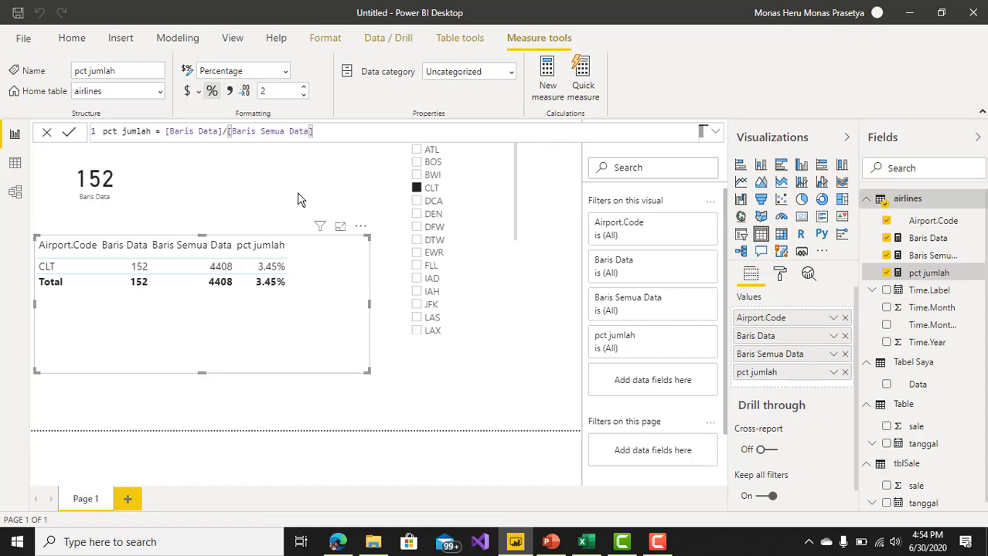
click(933, 255)
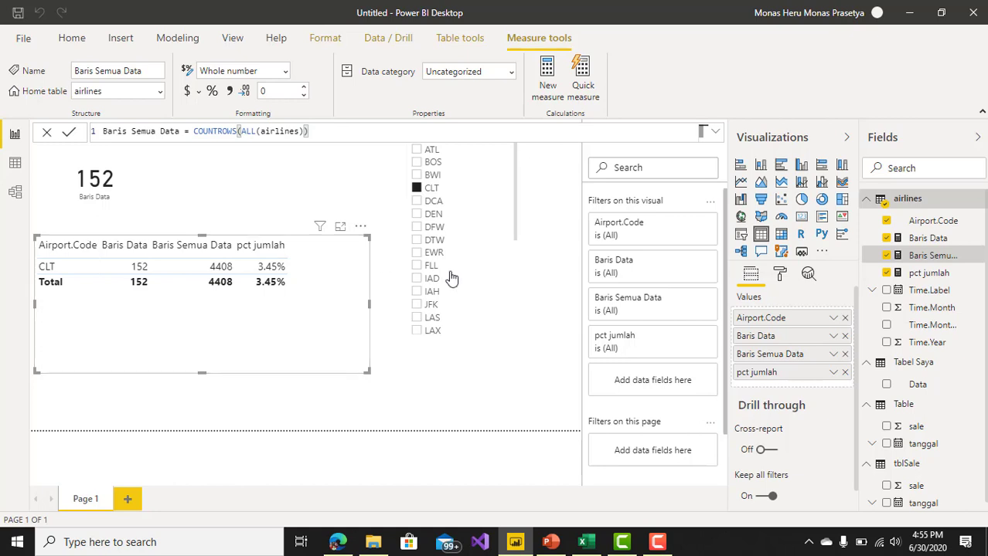
Switch the Airport.Code slicer from CLT to DFW, showing 152 of 4408 rows (3.45%).
click(432, 231)
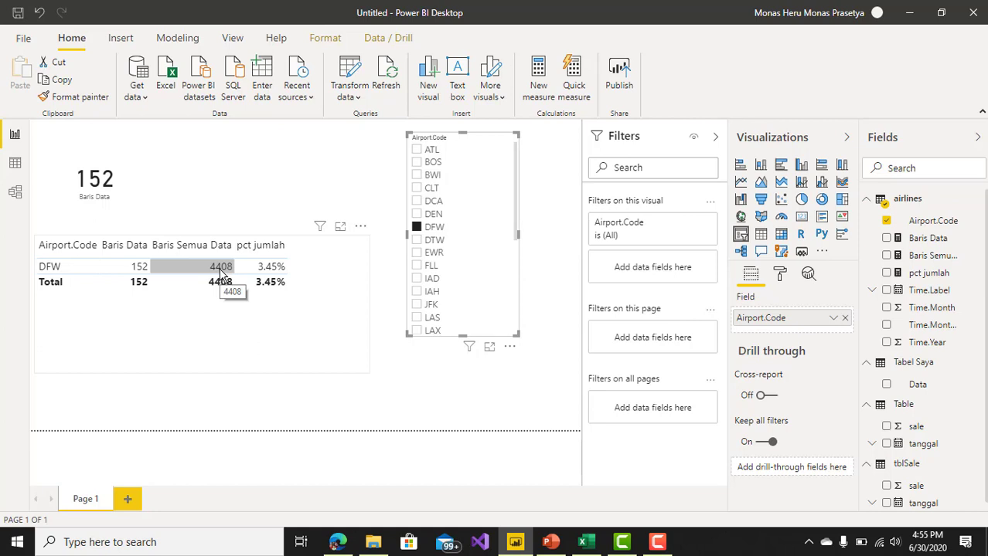
click(659, 544)
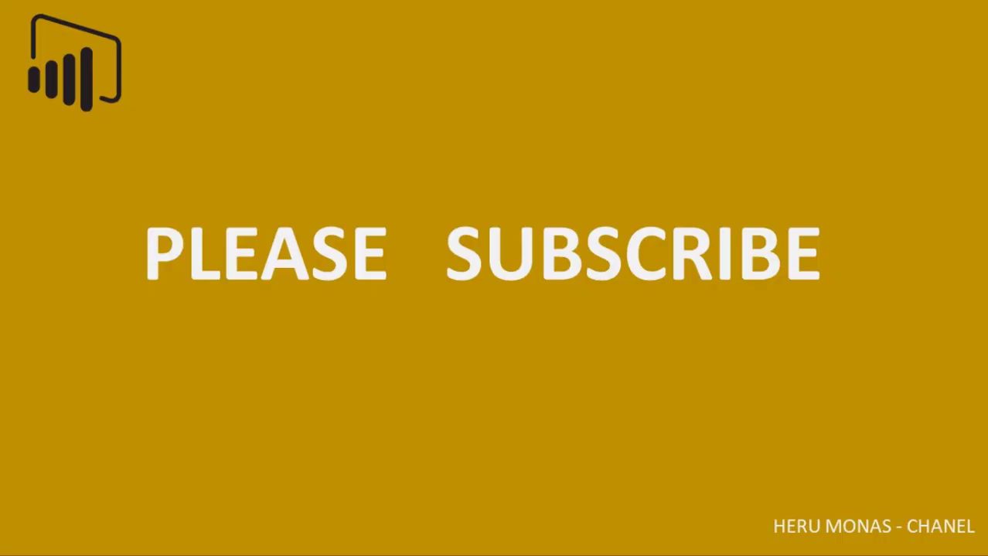